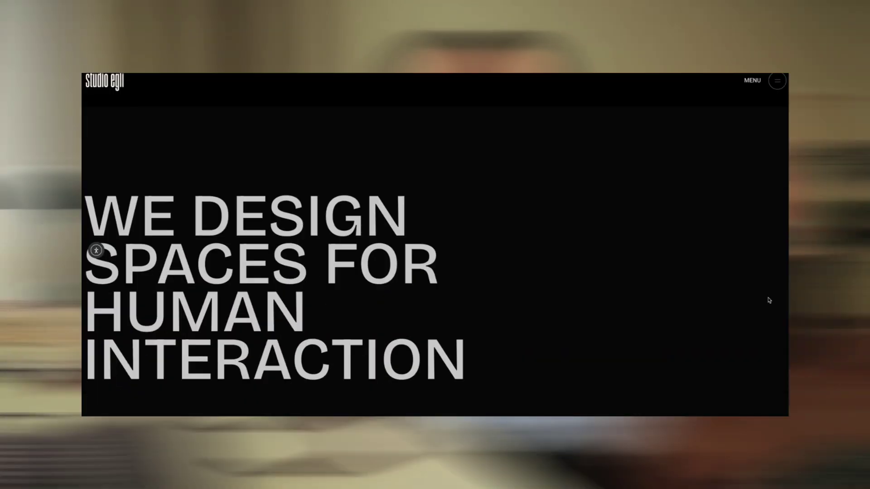
# Step: Look through the finished Studio Egli landing page from its hero heading down to the footer
pyautogui.scroll(-5, 767, 300)
pyautogui.scroll(-10, 769, 300)
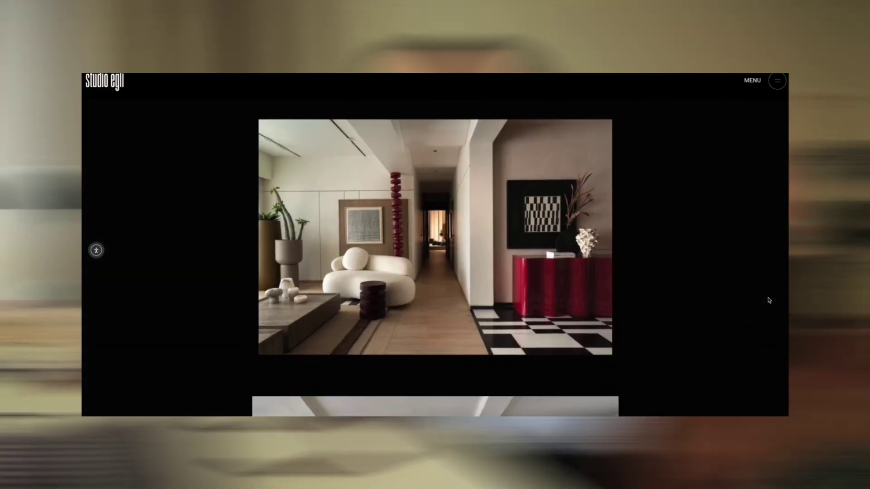
pyautogui.scroll(-5, 769, 301)
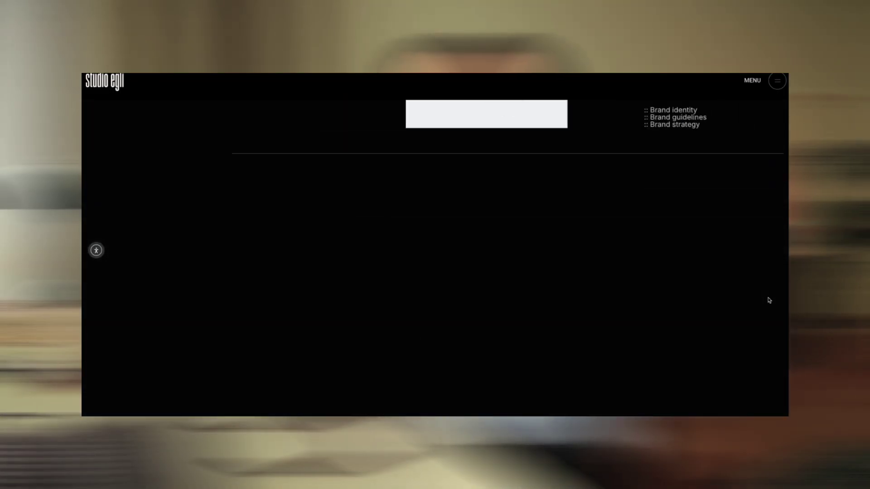
pyautogui.scroll(-10, 769, 300)
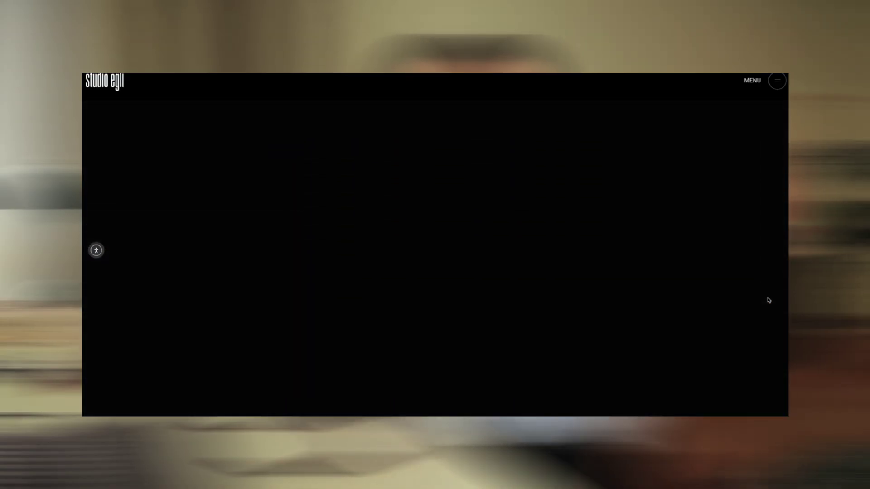
pyautogui.scroll(-4, 768, 300)
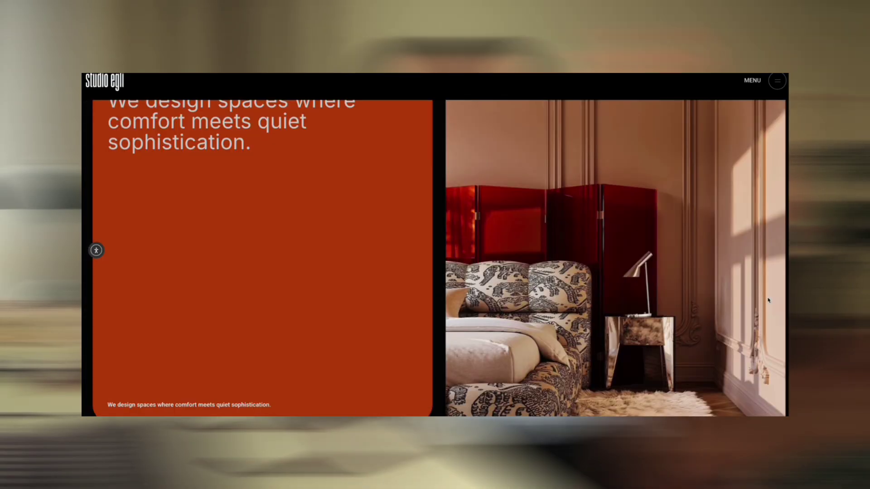
pyautogui.scroll(-5, 768, 300)
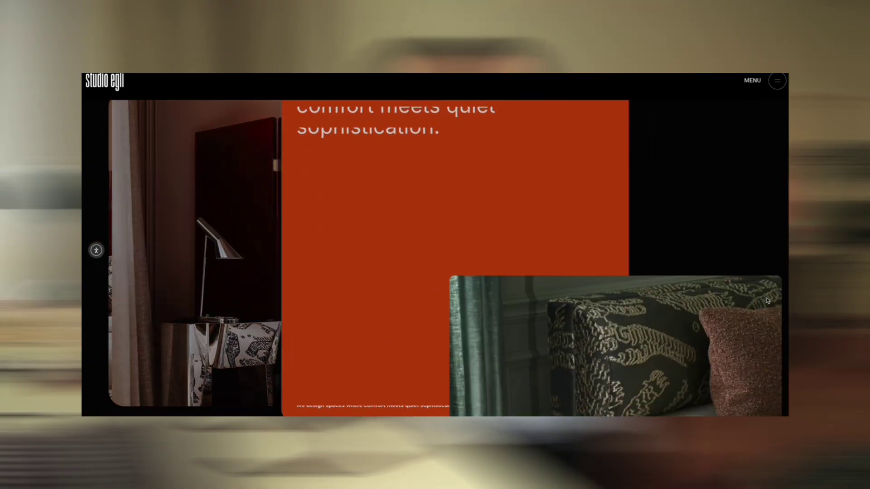
pyautogui.scroll(-8, 767, 300)
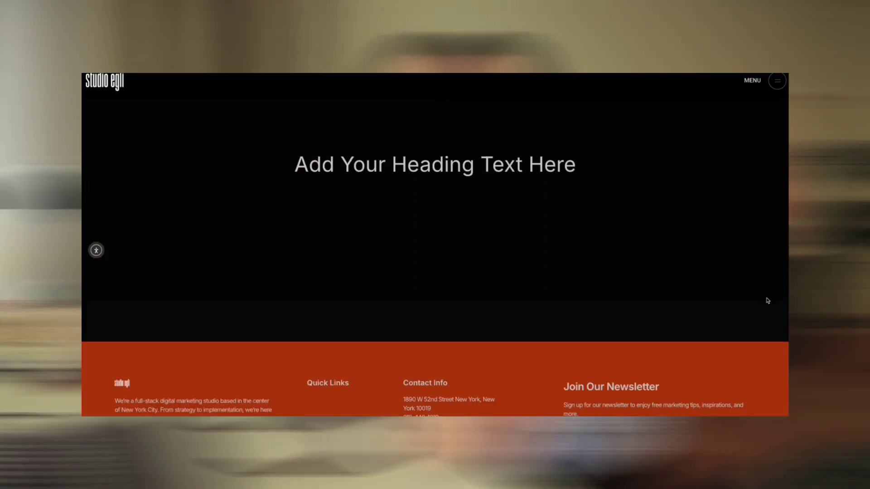
pyautogui.scroll(-4, 768, 300)
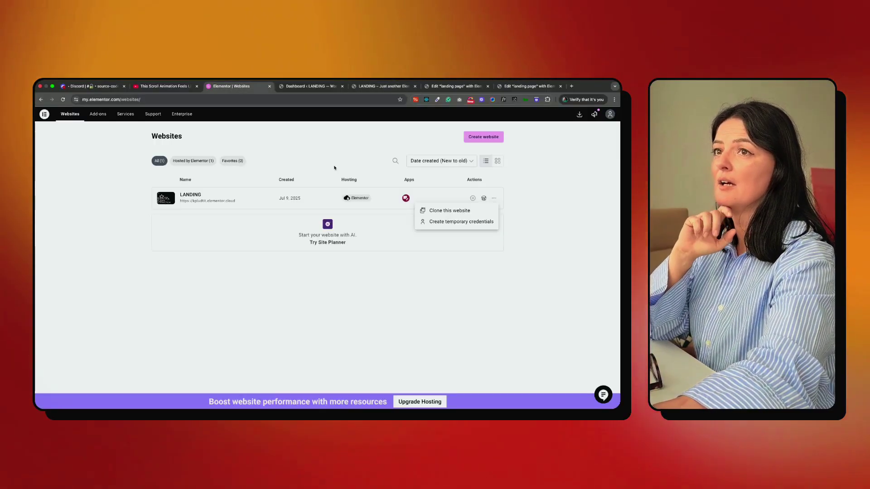
# Step: Open the LANDING website's hosting management and review its list of automatic backups
pyautogui.click(477, 286)
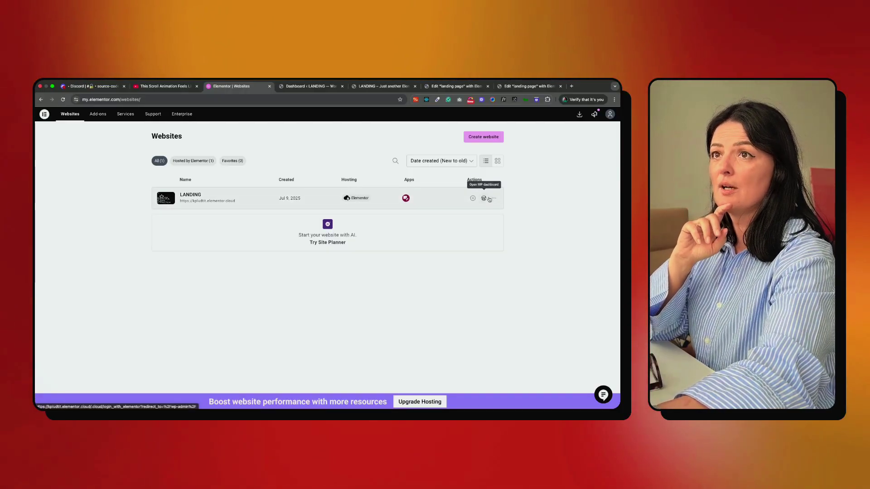
pyautogui.click(432, 197)
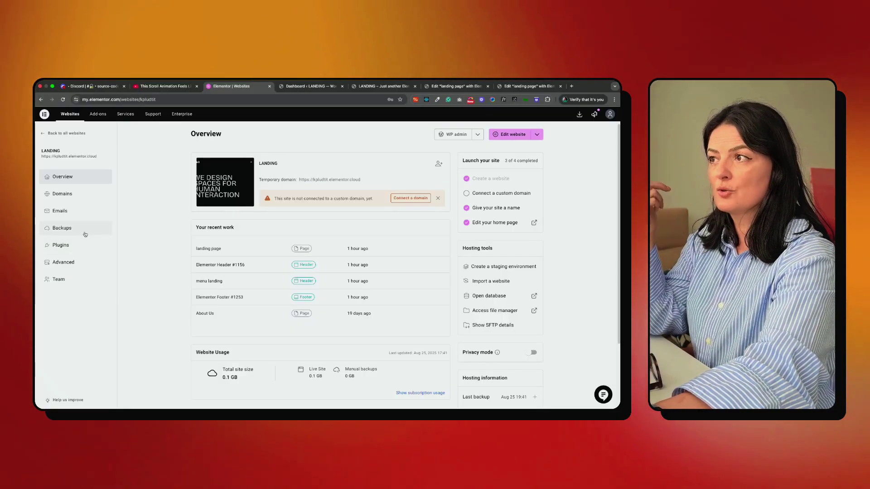
pyautogui.click(85, 235)
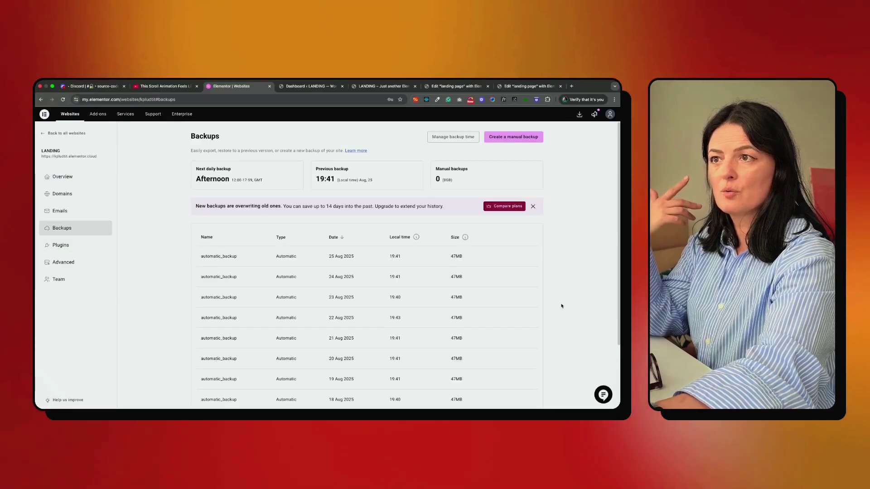
pyautogui.scroll(-1, 397, 257)
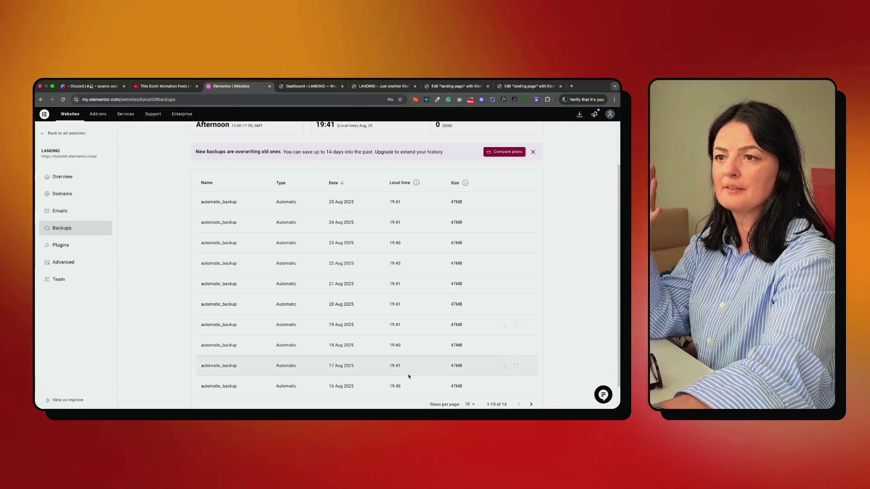
pyautogui.scroll(-1, 407, 366)
pyautogui.scroll(3, 409, 377)
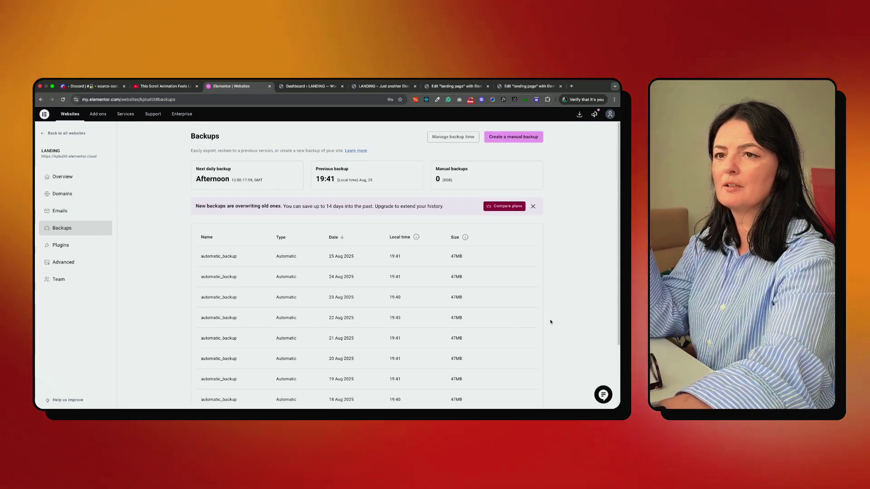
# Step: Set the daily backups' time zone to Amsterdam, Berlin, Bern, Rome, Stockholm, Vienna (GMT +2) and save it
pyautogui.click(453, 137)
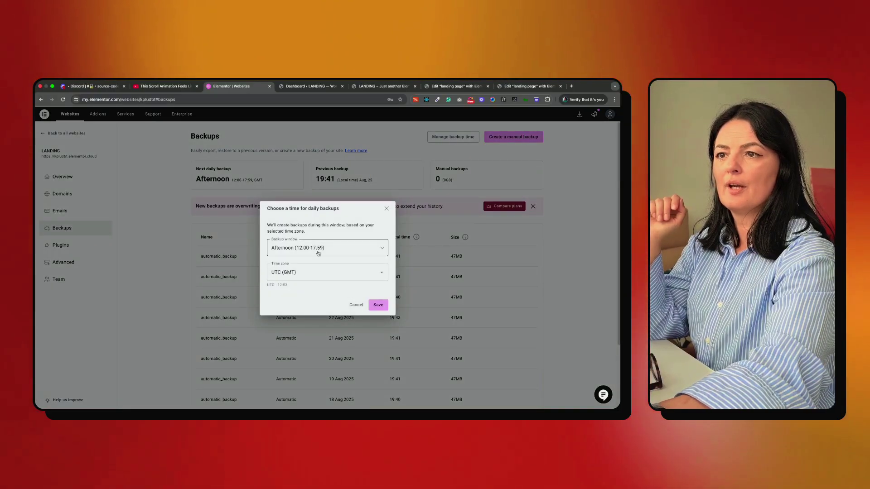
pyautogui.click(401, 254)
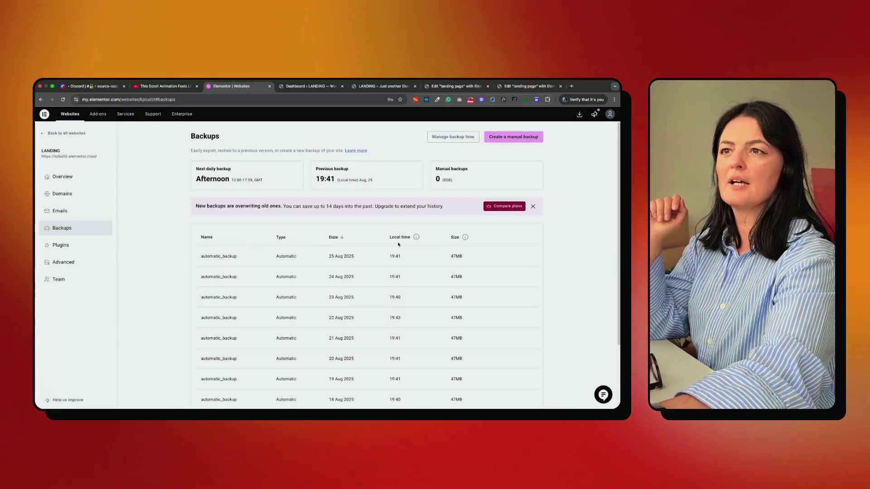
pyautogui.click(476, 142)
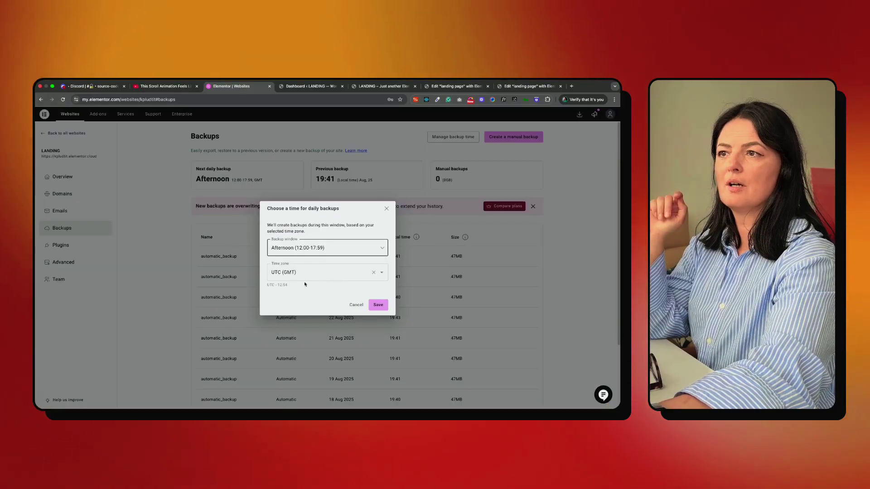
pyautogui.click(306, 276)
pyautogui.scroll(-3, 317, 366)
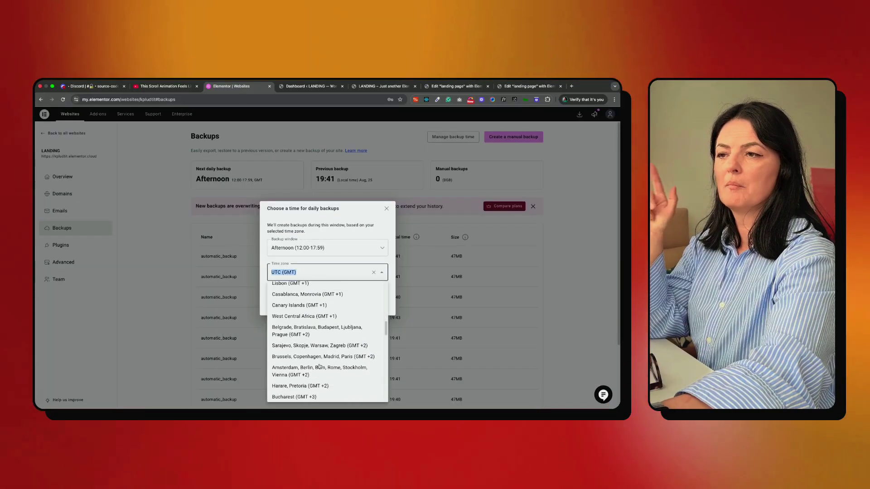
pyautogui.click(301, 361)
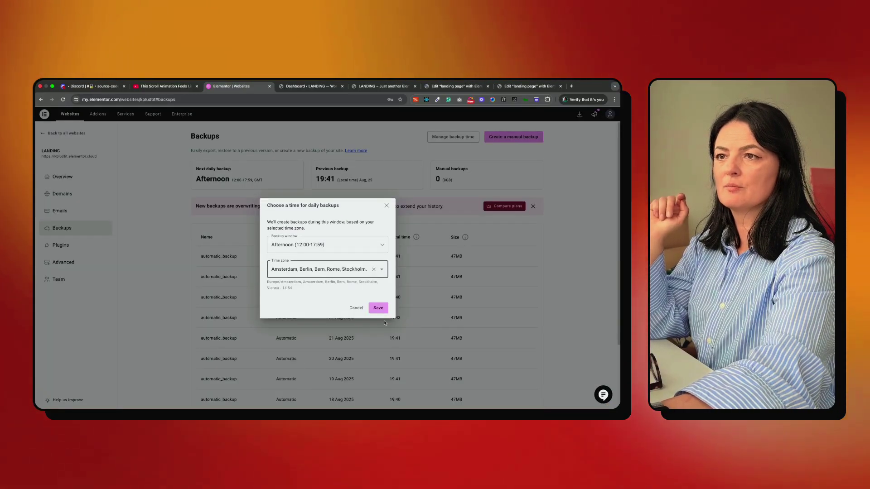
pyautogui.click(377, 308)
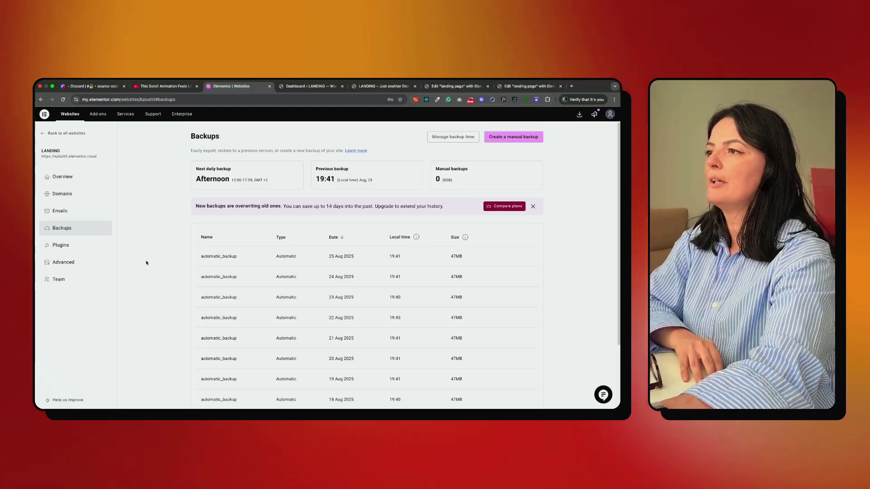
# Step: Browse to the oldest automatic backups and check the additional actions for the 12 Aug 2025 backup
pyautogui.scroll(-3, 158, 277)
pyautogui.scroll(2, 158, 278)
pyautogui.scroll(-2, 158, 279)
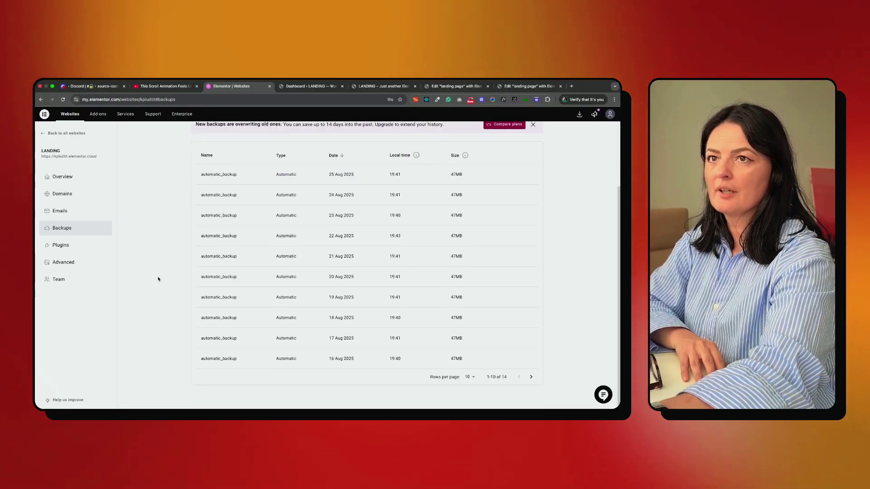
pyautogui.click(531, 377)
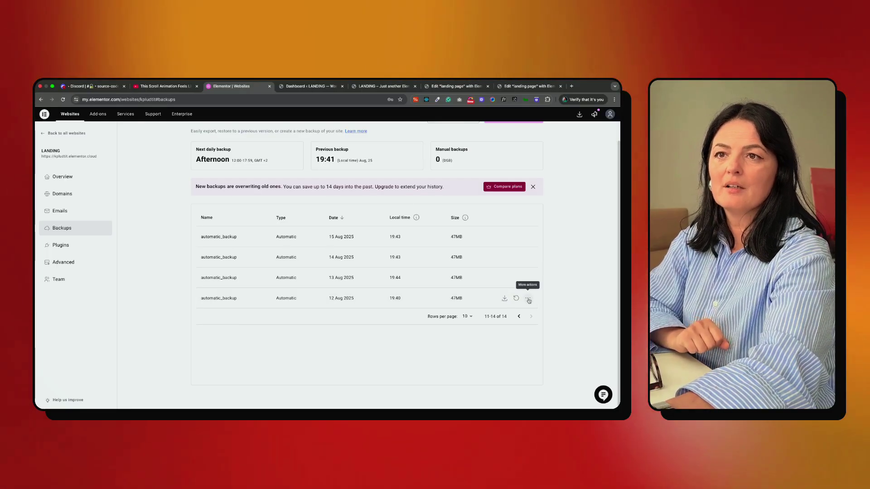
pyautogui.click(528, 298)
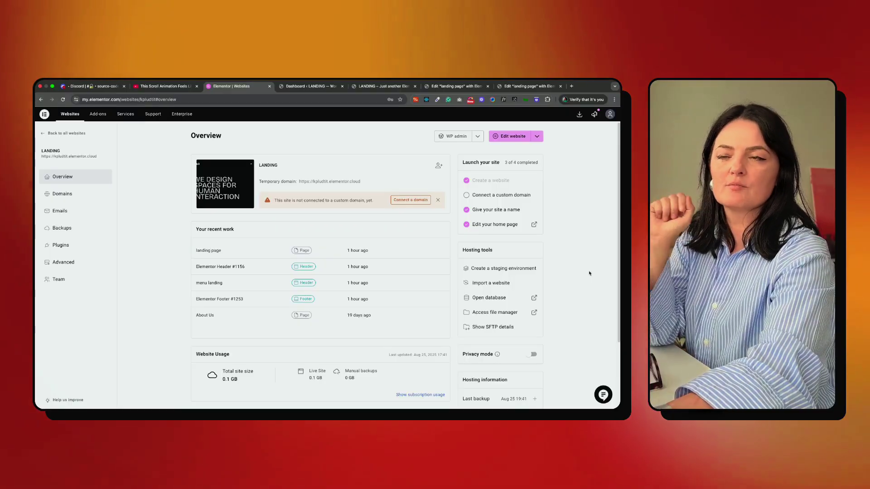
# Step: Go from the hosting overview to the site's WordPress dashboard and open the footer template from the Theme Builder for editing
pyautogui.scroll(-1, 589, 274)
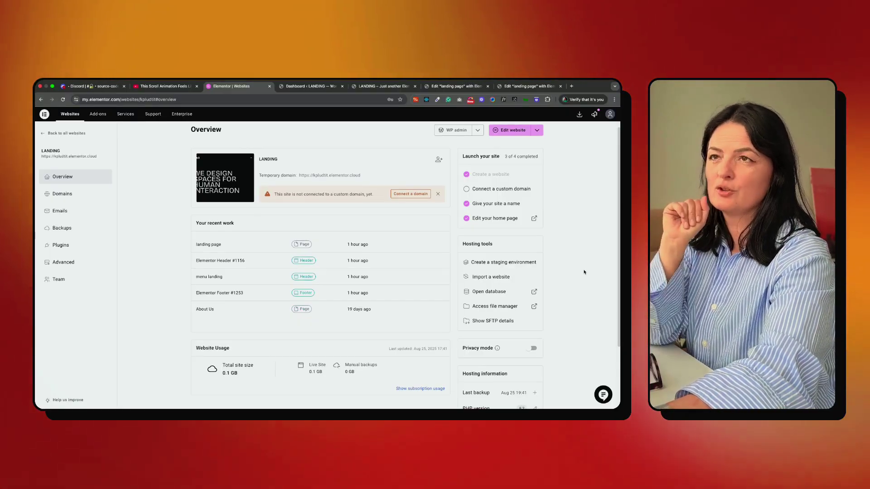
pyautogui.click(300, 86)
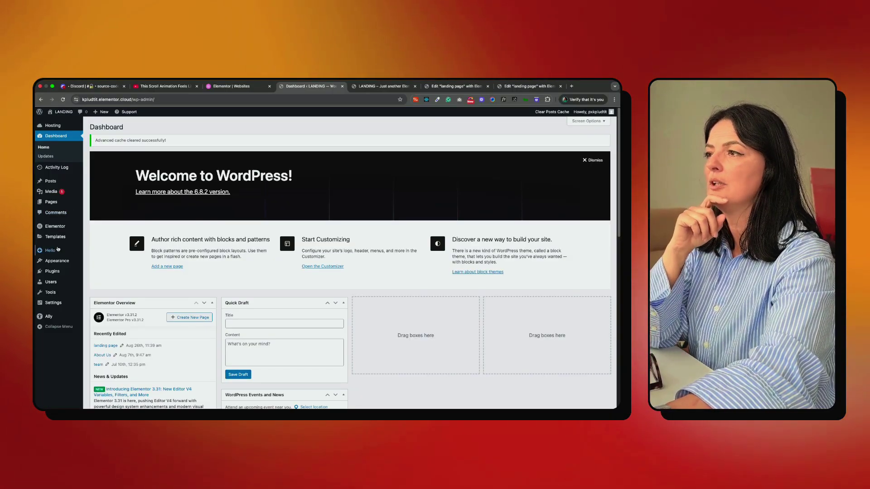
pyautogui.moveTo(58, 243)
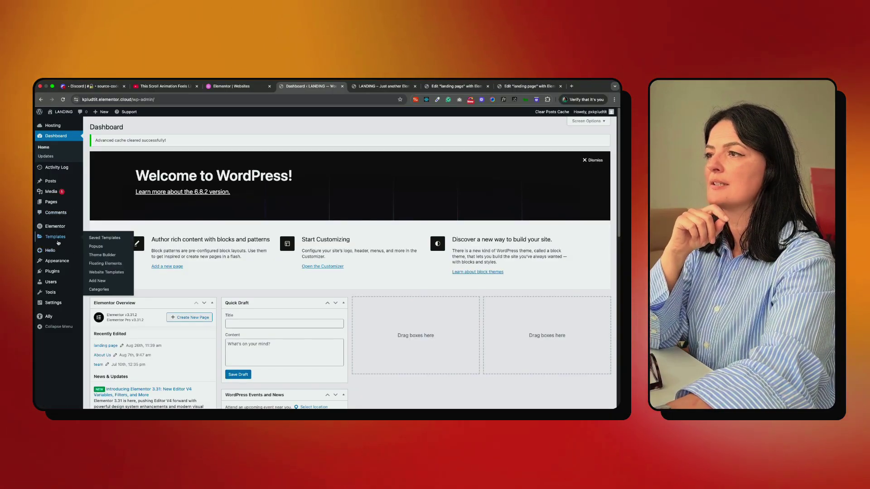
pyautogui.click(100, 255)
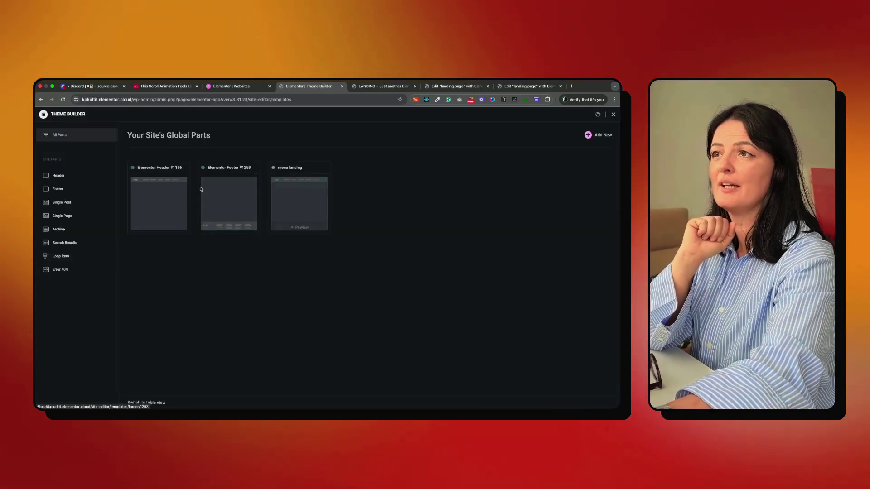
pyautogui.click(224, 198)
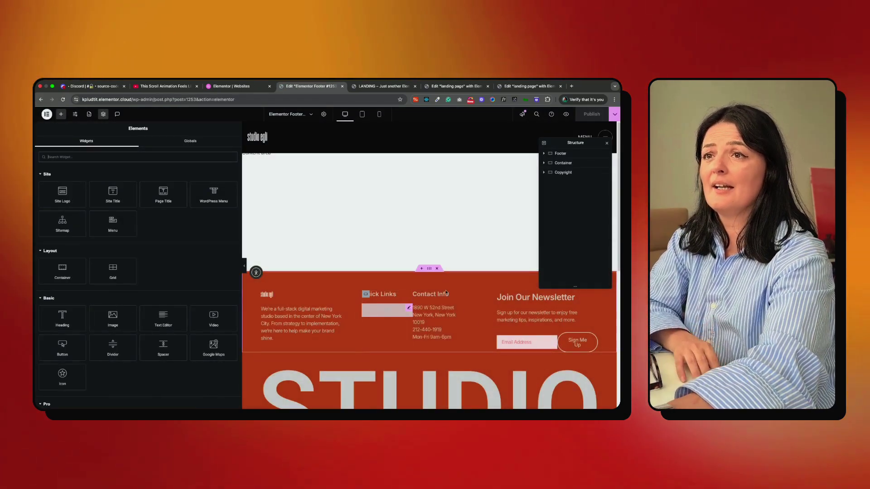
# Step: Examine the footer template's containers from the contact columns to the copyright row, and collapse the widget panel for a full-width view
pyautogui.click(430, 270)
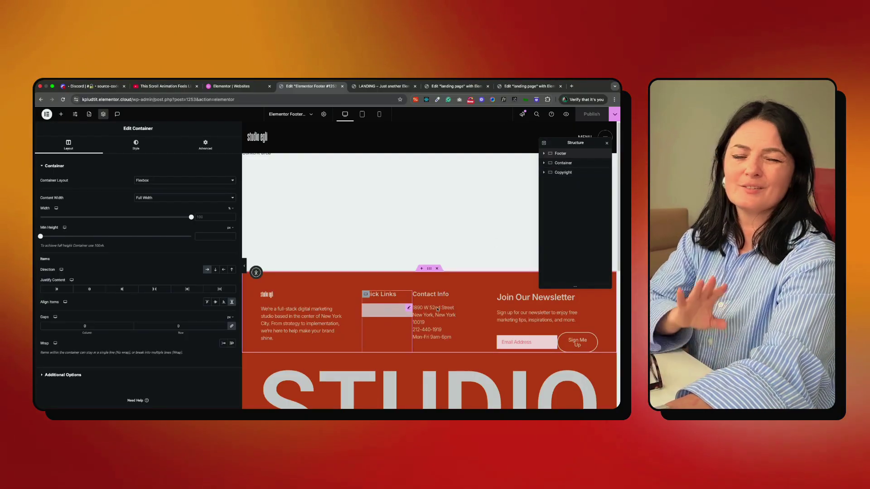
pyautogui.click(420, 269)
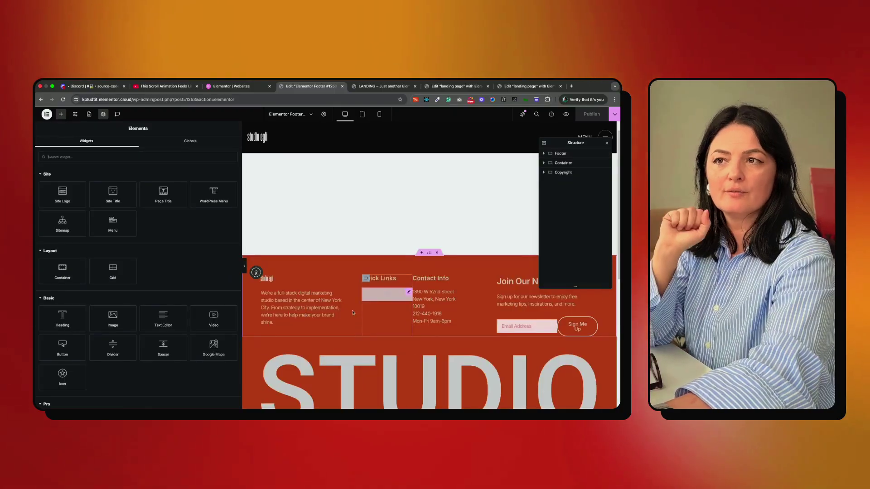
pyautogui.scroll(-2, 417, 339)
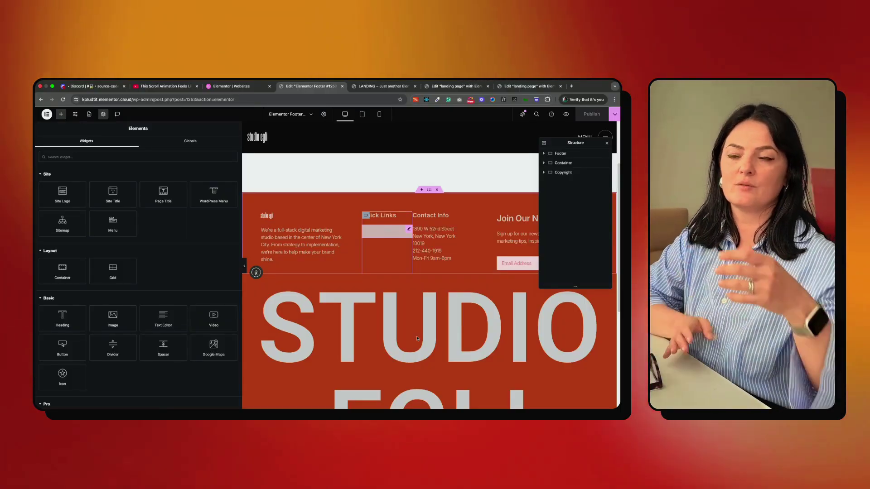
pyautogui.scroll(-3, 420, 320)
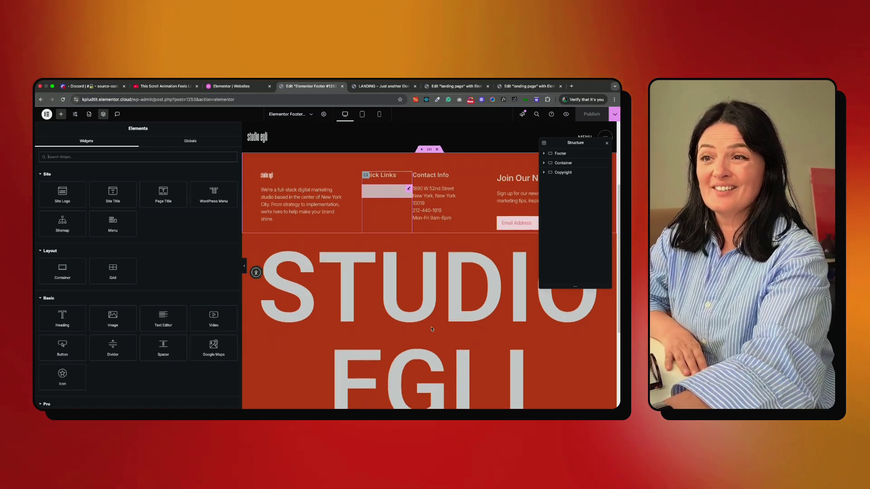
pyautogui.scroll(2, 426, 324)
pyautogui.scroll(-1, 432, 329)
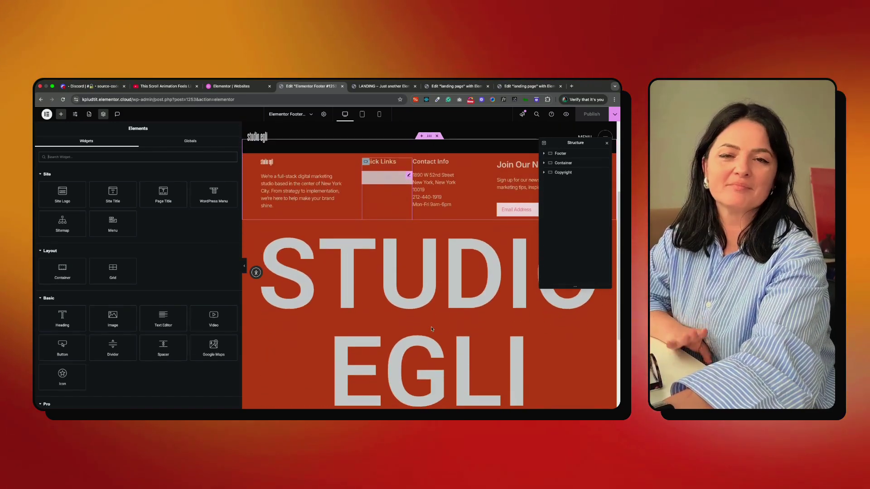
pyautogui.scroll(-5, 432, 330)
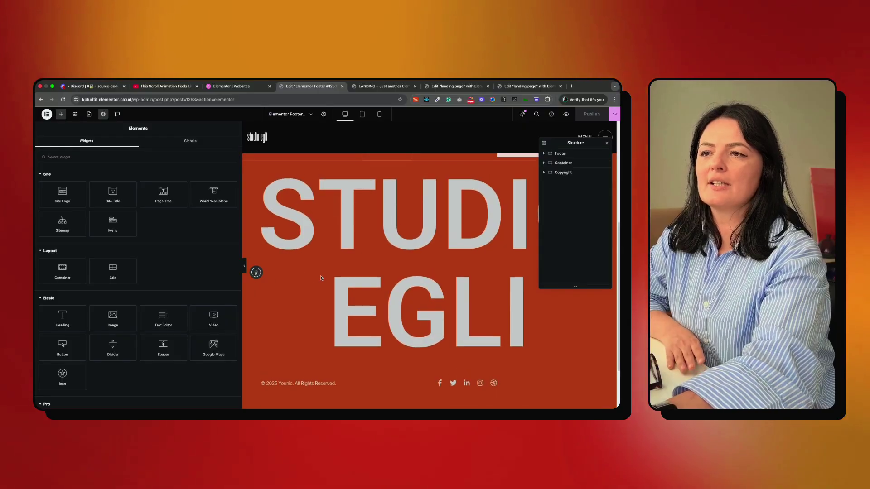
pyautogui.click(245, 268)
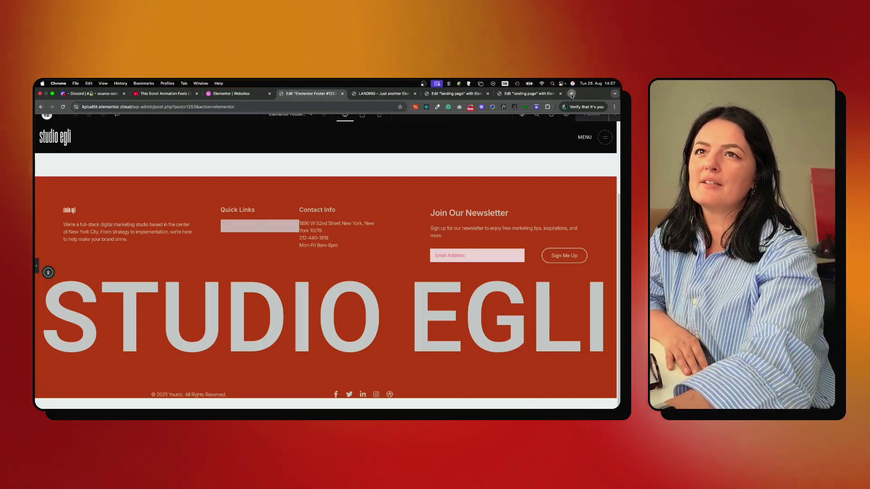
# Step: Open footer.design in a new browser tab and show its Animated footer examples
pyautogui.click(571, 94)
pyautogui.write('footer.deigh')
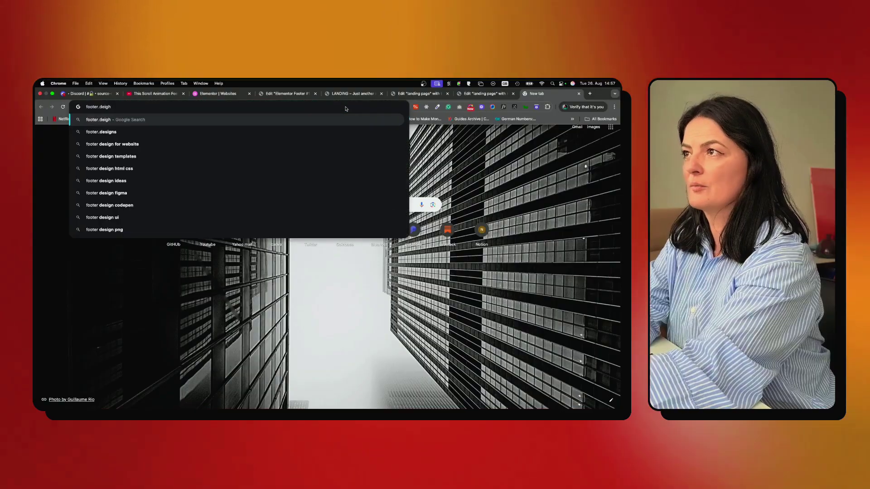
pyautogui.press('BackSpace')
pyautogui.press('BackSpace')
pyautogui.press('BackSpace')
pyautogui.write('sign')
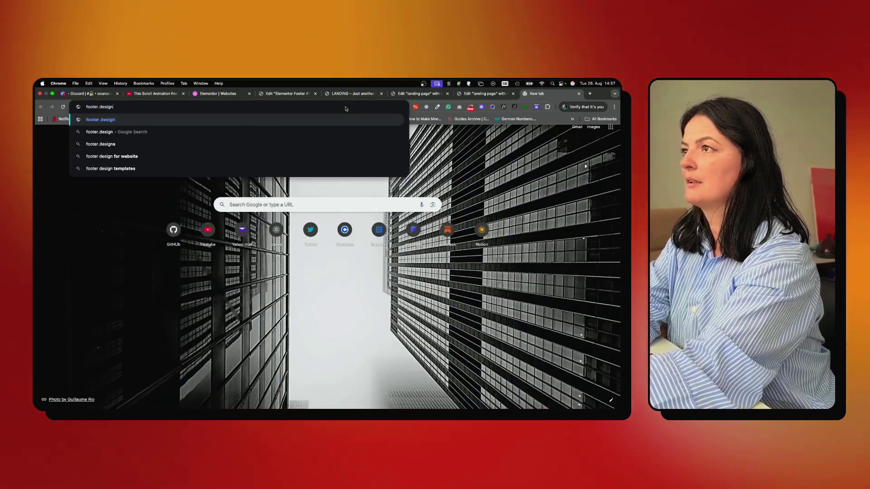
pyautogui.press('Return')
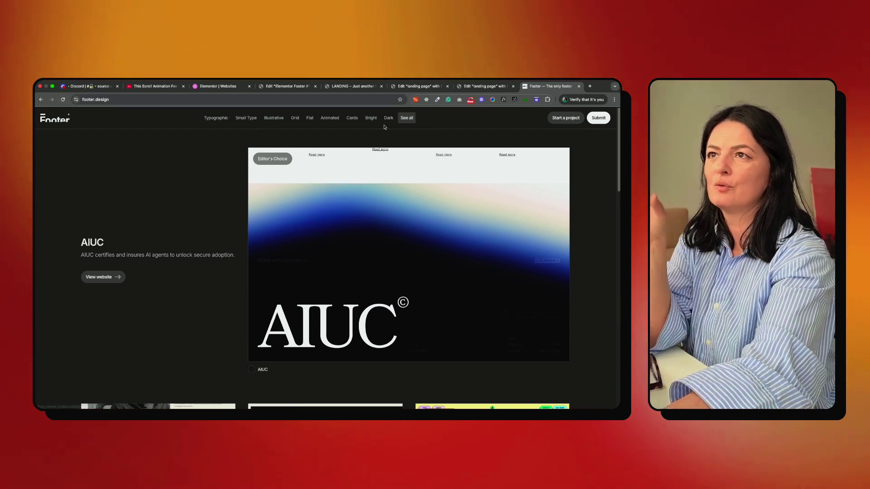
pyautogui.click(326, 121)
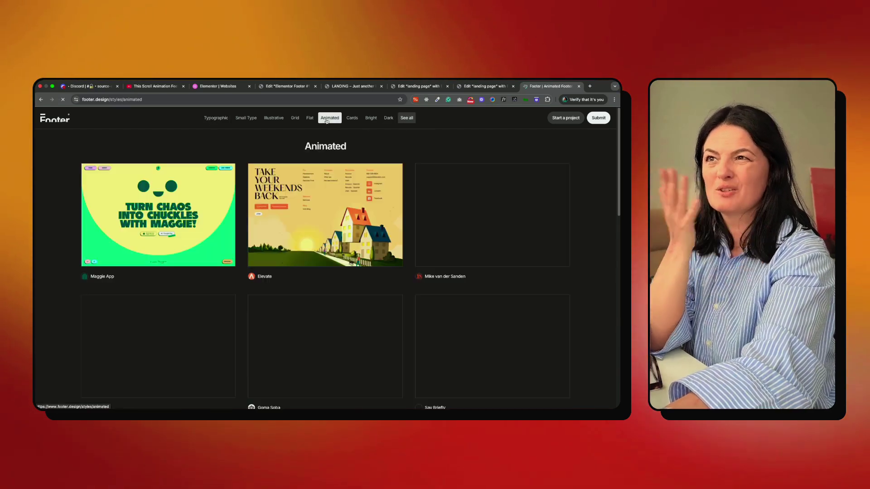
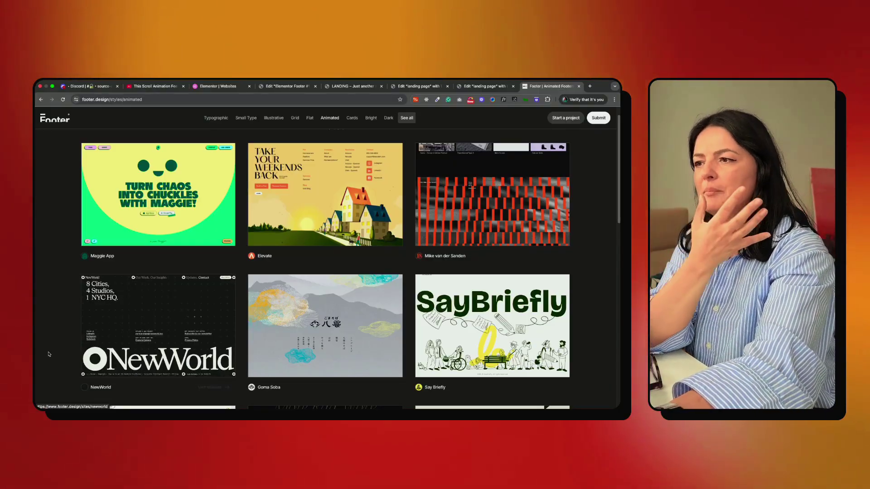
# Step: Open the NewWorld site from the Animated gallery and examine its page down to the large wordmark footer
pyautogui.scroll(-3, 326, 351)
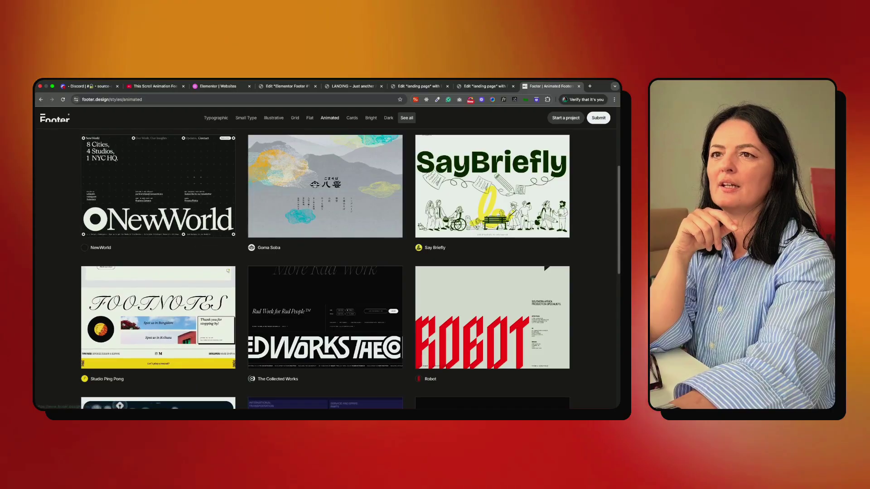
pyautogui.click(209, 247)
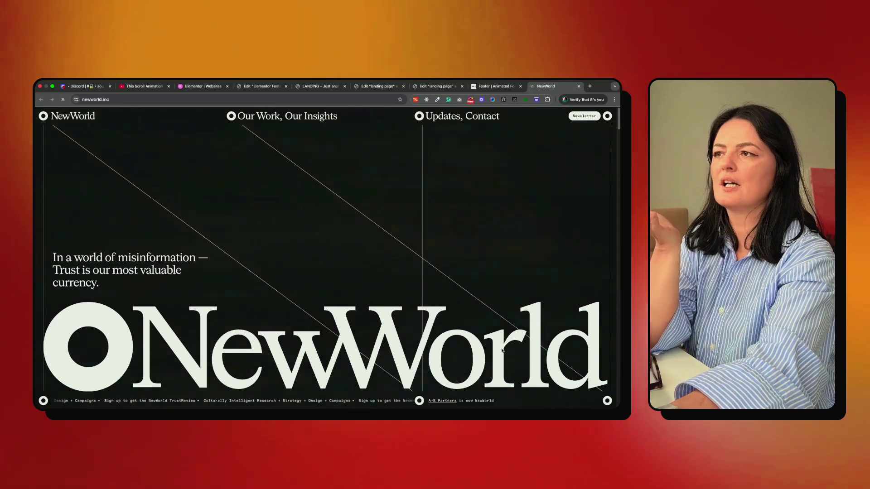
pyautogui.scroll(-10, 502, 351)
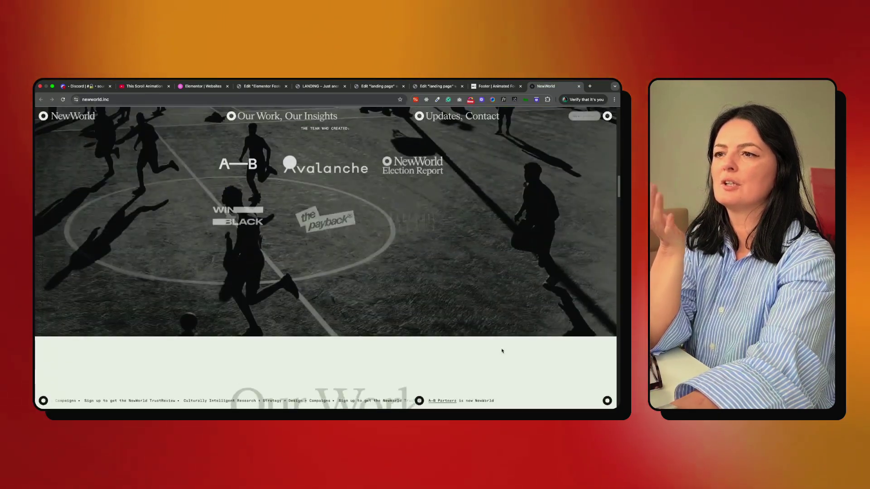
pyautogui.scroll(-15, 502, 351)
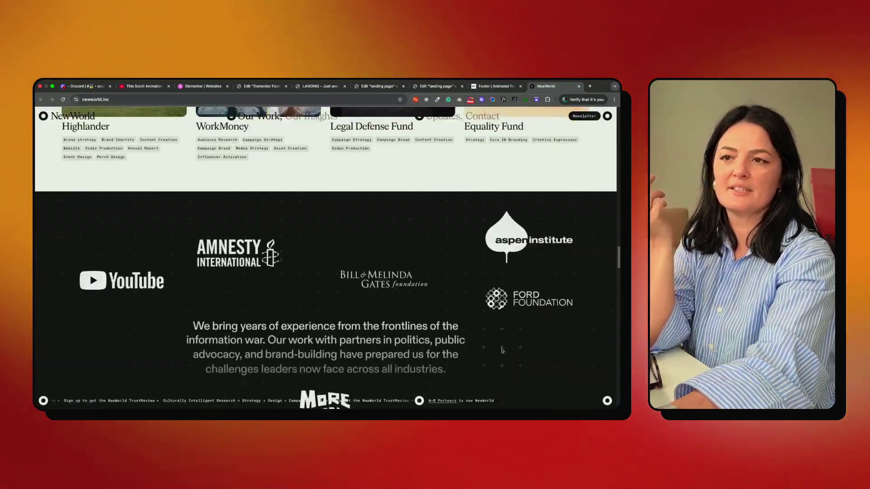
pyautogui.scroll(-15, 502, 350)
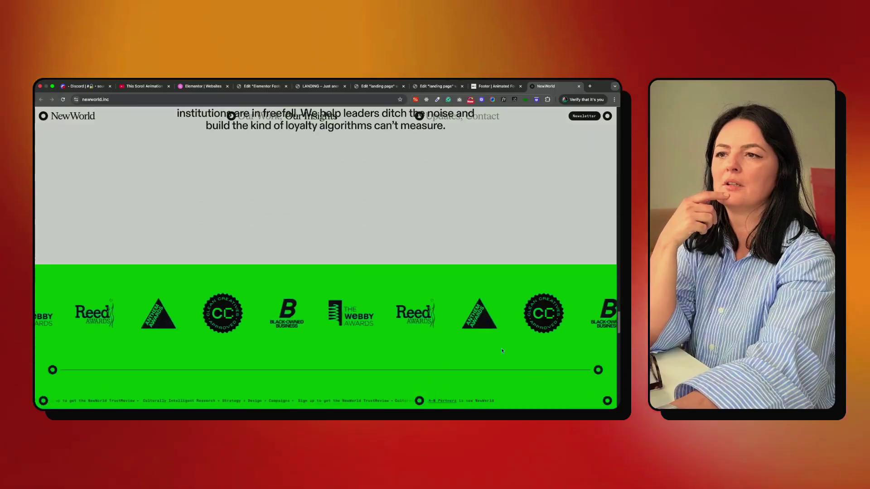
pyautogui.scroll(-15, 502, 350)
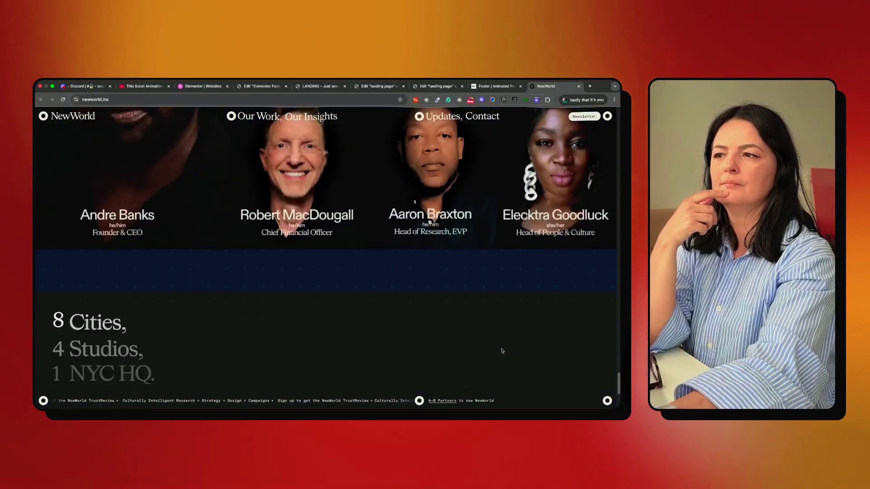
pyautogui.scroll(-5, 502, 350)
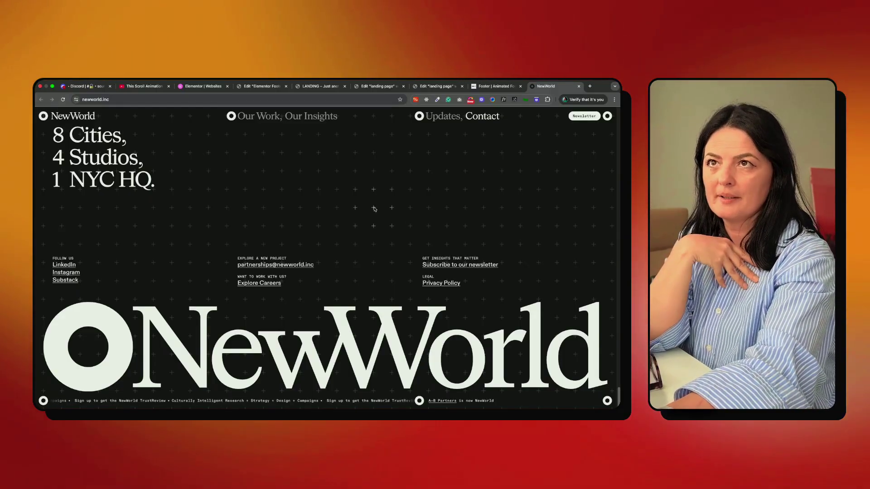
# Step: From the Say Briefly entry on footer.design, open its live website and view the page down to the footer
pyautogui.click(491, 86)
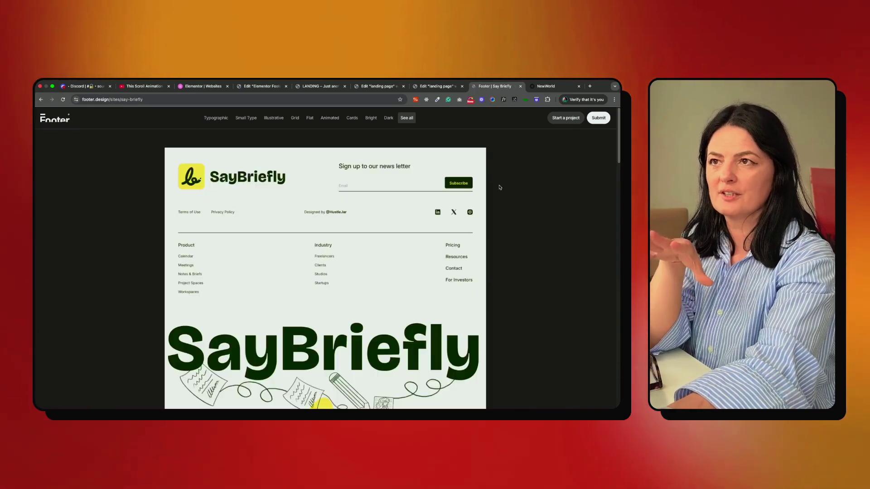
pyautogui.scroll(-2, 278, 323)
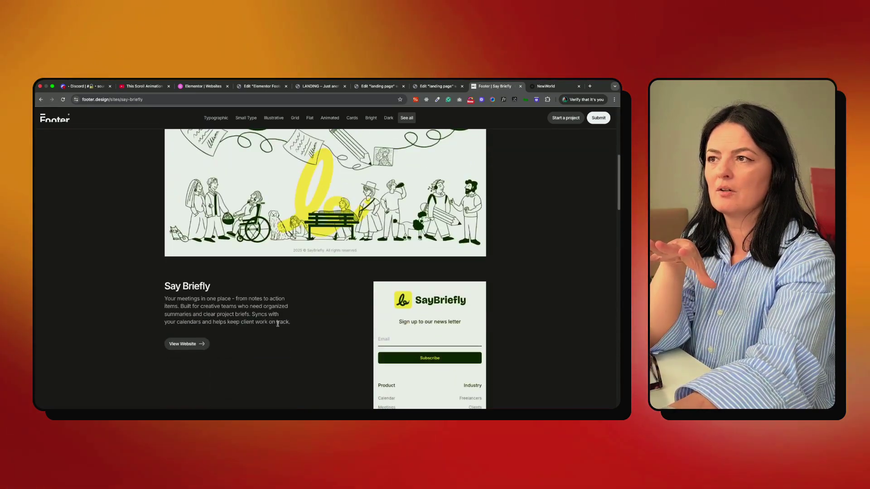
pyautogui.click(187, 344)
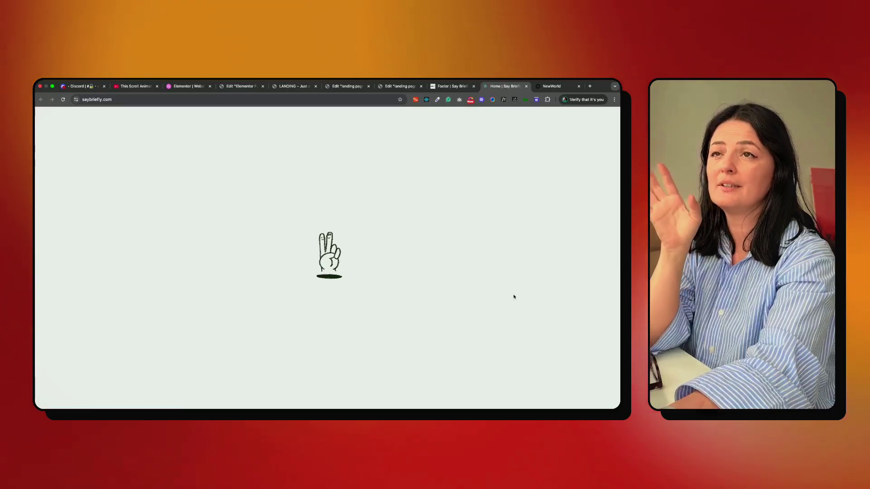
pyautogui.scroll(-3, 506, 294)
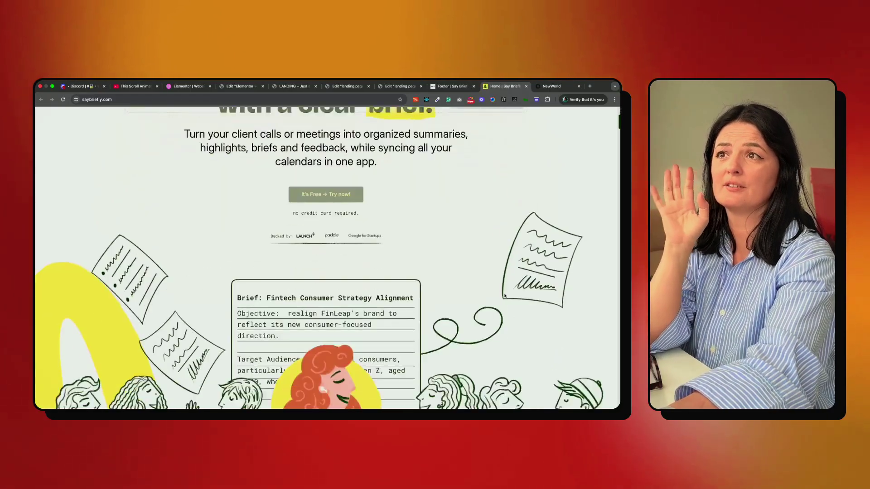
pyautogui.scroll(-10, 505, 295)
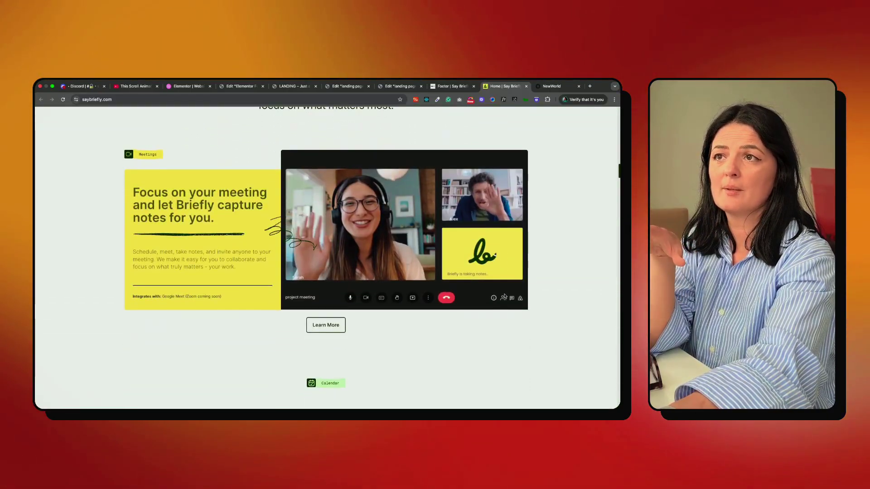
pyautogui.scroll(-10, 586, 334)
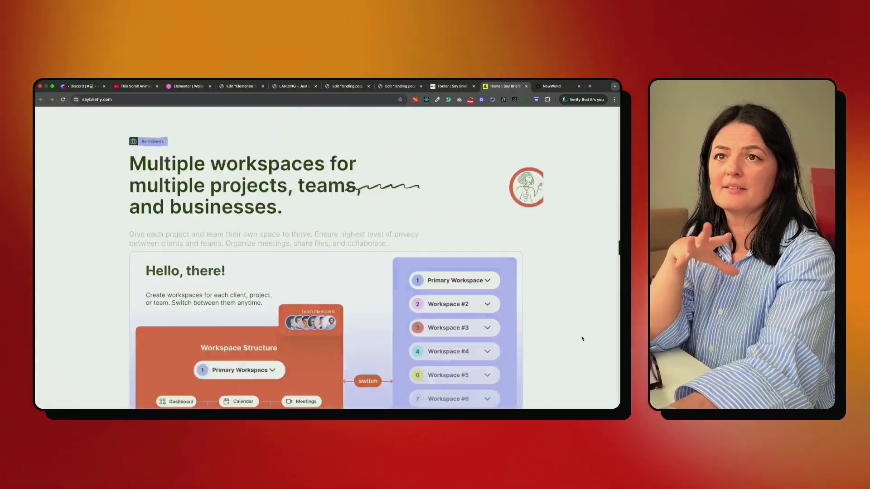
pyautogui.scroll(-10, 582, 339)
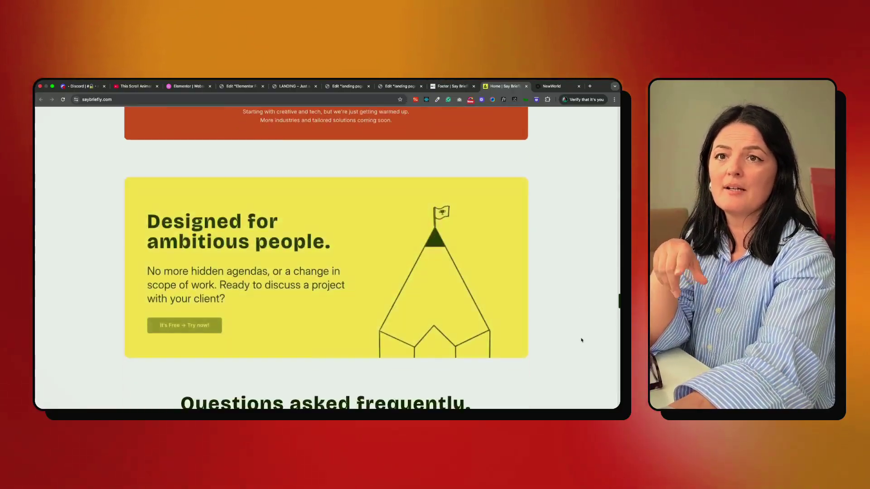
pyautogui.scroll(-10, 581, 340)
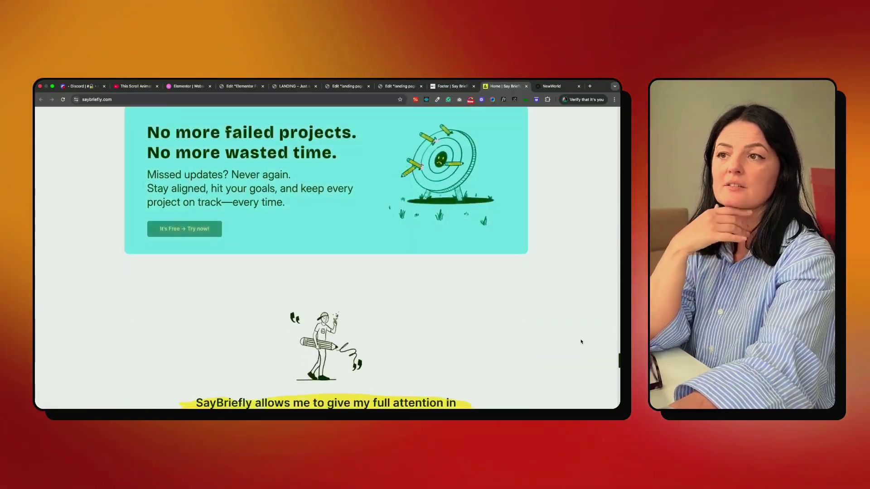
pyautogui.scroll(-5, 582, 341)
pyautogui.scroll(-3, 581, 341)
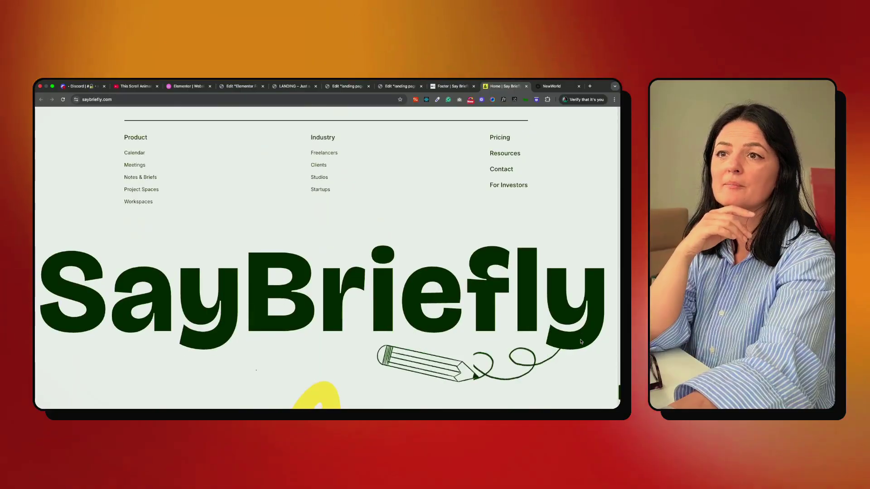
# Step: Go back over the SayBriefly homepage from its beginning and examine the footer's pencil drawing animation to the copyright line
pyautogui.scroll(7, 581, 341)
pyautogui.scroll(-8, 581, 342)
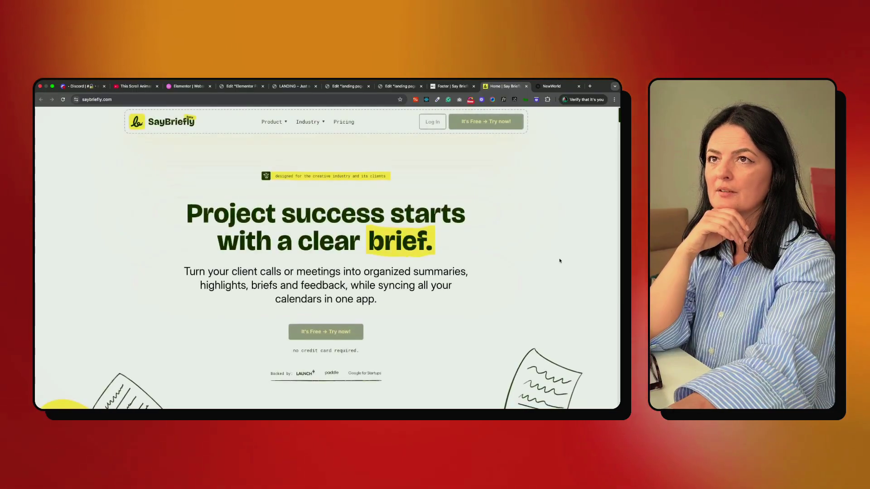
pyautogui.scroll(-10, 560, 261)
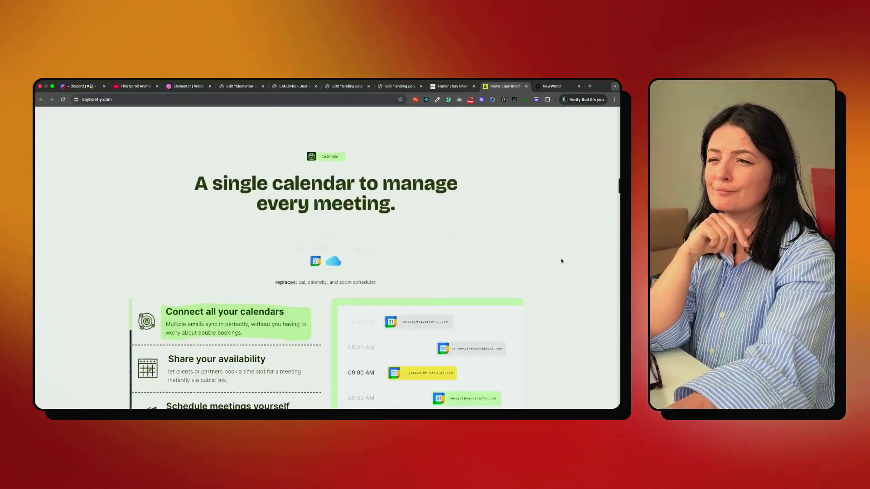
pyautogui.scroll(-15, 562, 261)
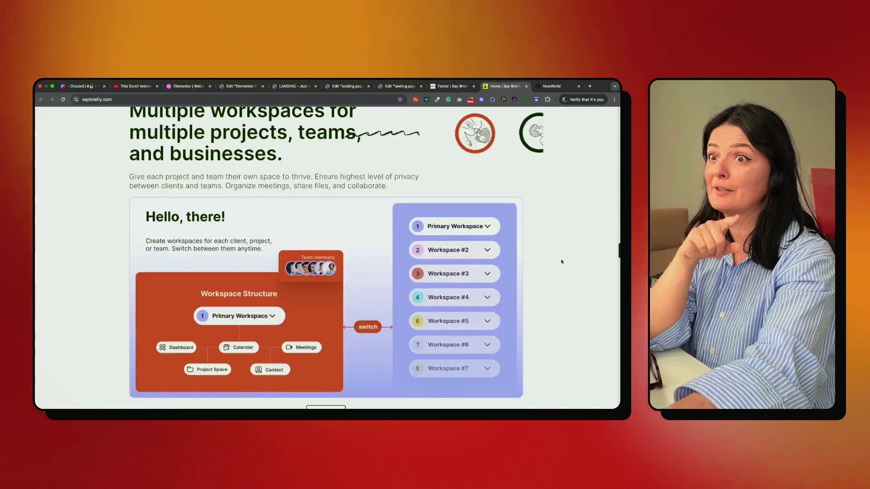
pyautogui.scroll(-10, 561, 262)
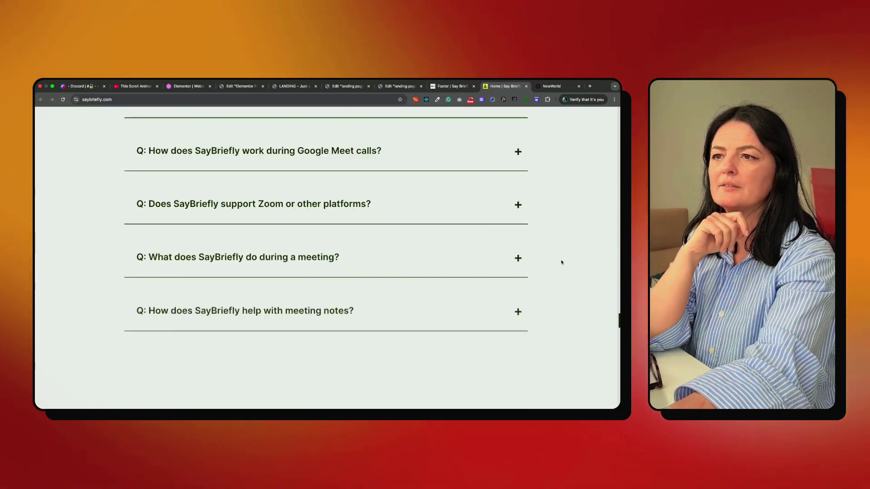
pyautogui.scroll(-2, 561, 262)
pyautogui.scroll(-3, 562, 262)
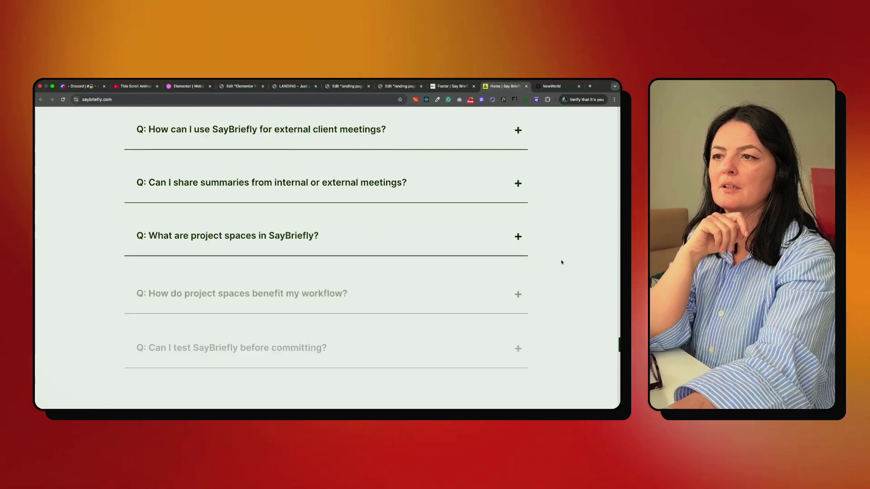
pyautogui.scroll(-13, 561, 262)
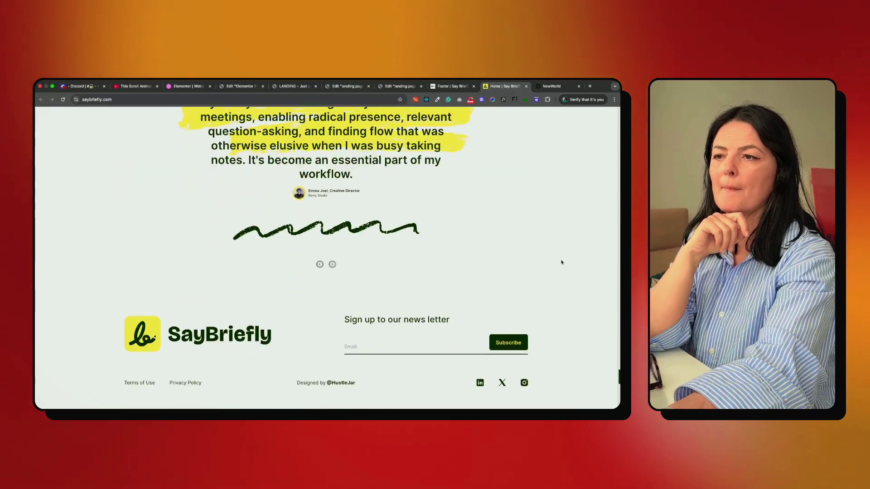
pyautogui.scroll(-10, 561, 262)
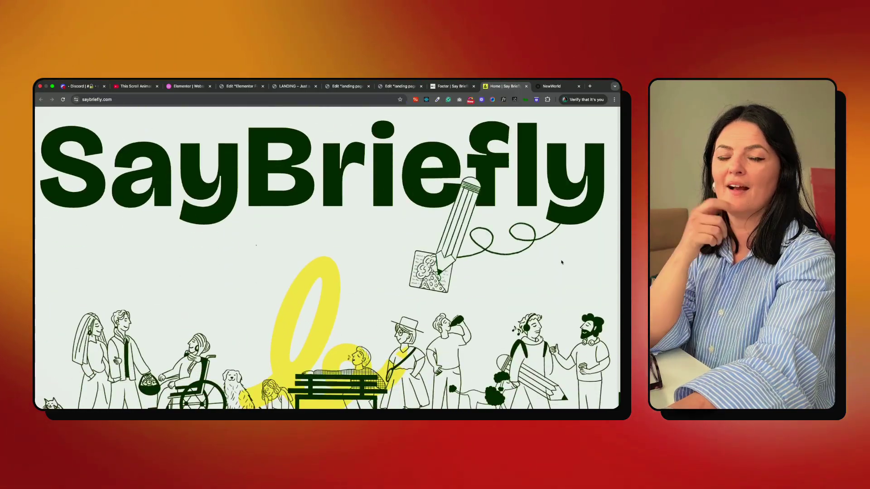
pyautogui.scroll(-2, 561, 262)
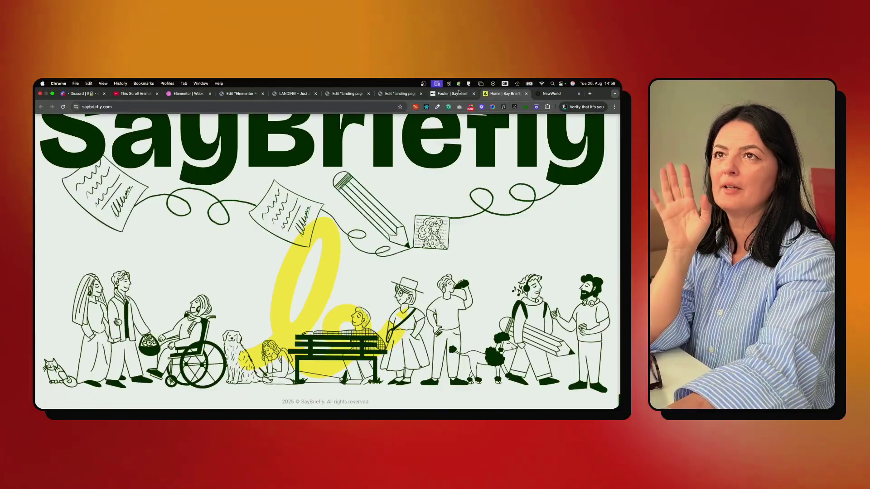
# Step: Return to footer.design's Animated gallery and browse the remaining examples to the end of the page
pyautogui.hotkey('ctrl', 'shift', 'Tab')
pyautogui.click(38, 101)
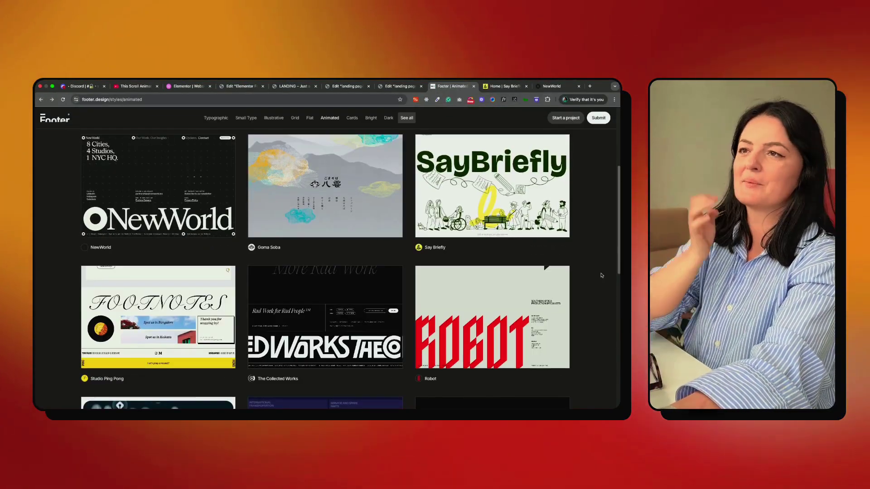
pyautogui.scroll(-5, 602, 275)
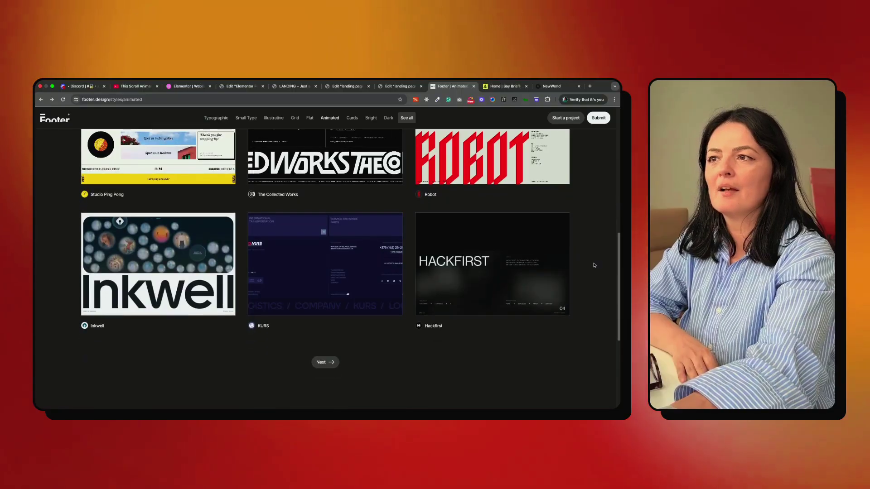
# Step: Open the Inkwell entry in footer.design's Animated gallery and launch its live website
pyautogui.moveTo(148, 285)
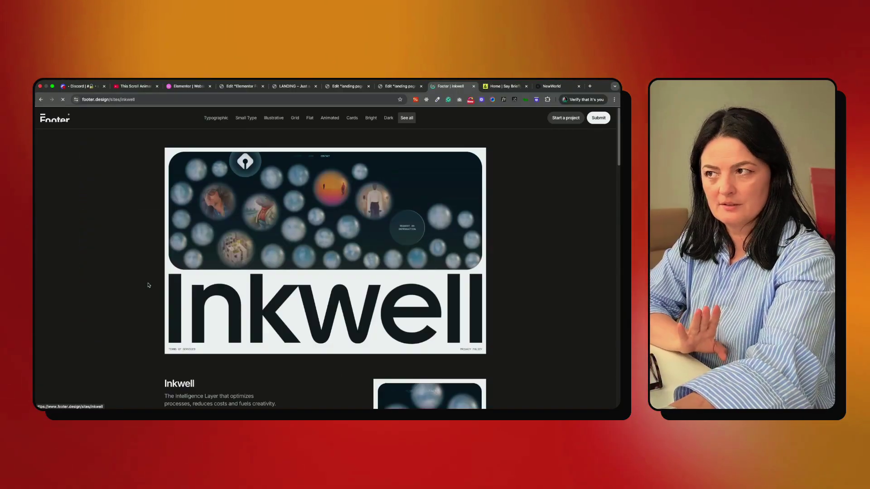
pyautogui.scroll(-2, 214, 349)
pyautogui.click(204, 351)
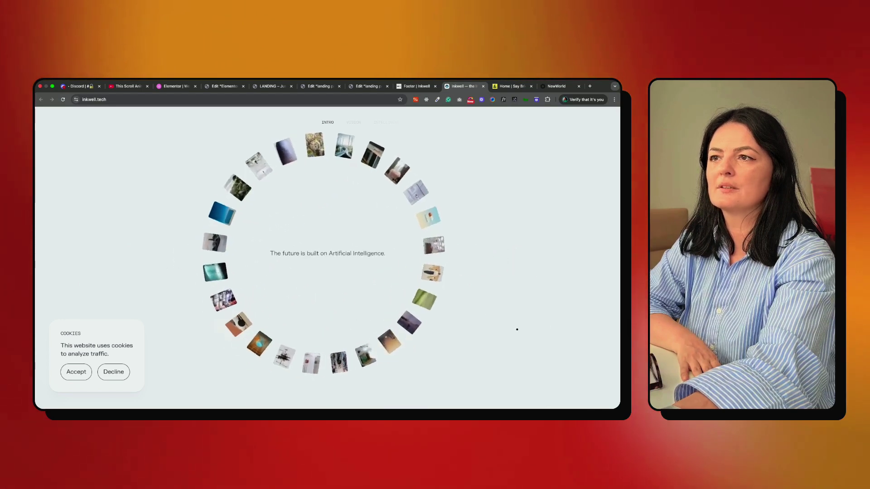
# Step: View the Inkwell homepage from the intro image circle through its scroll animations down to the footer with the large wordmark
pyautogui.scroll(-3, 517, 329)
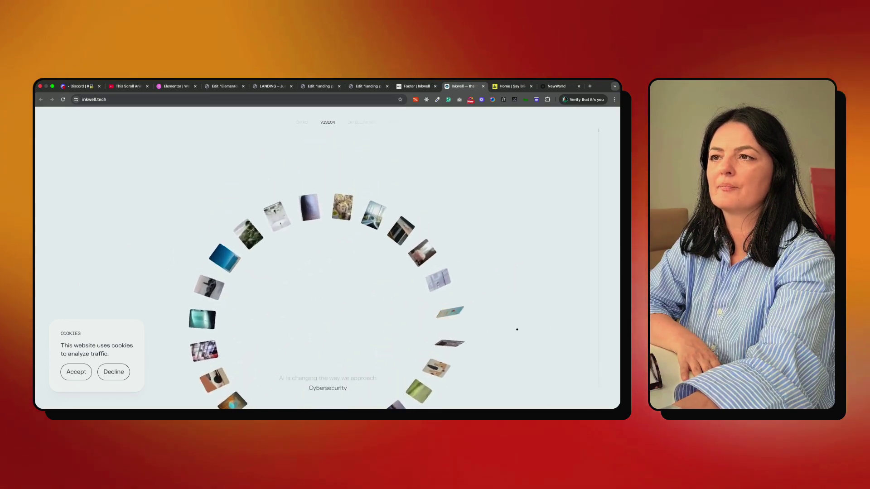
pyautogui.scroll(-5, 517, 330)
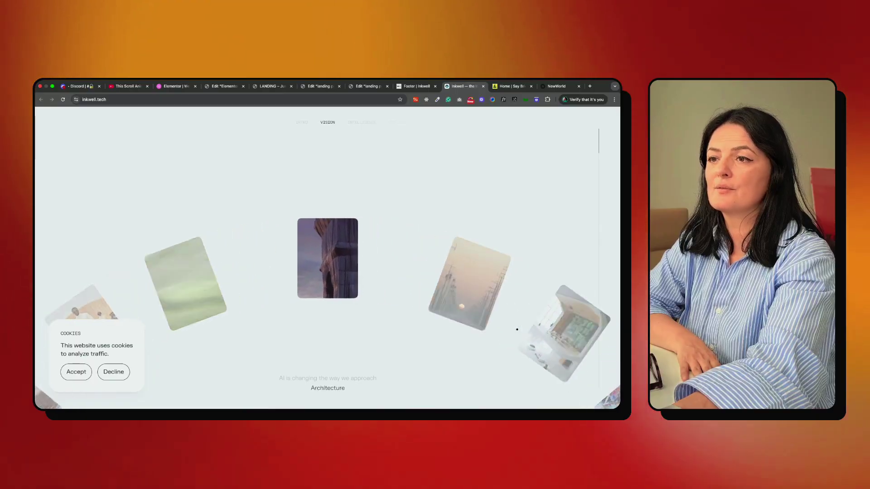
pyautogui.scroll(-5, 517, 329)
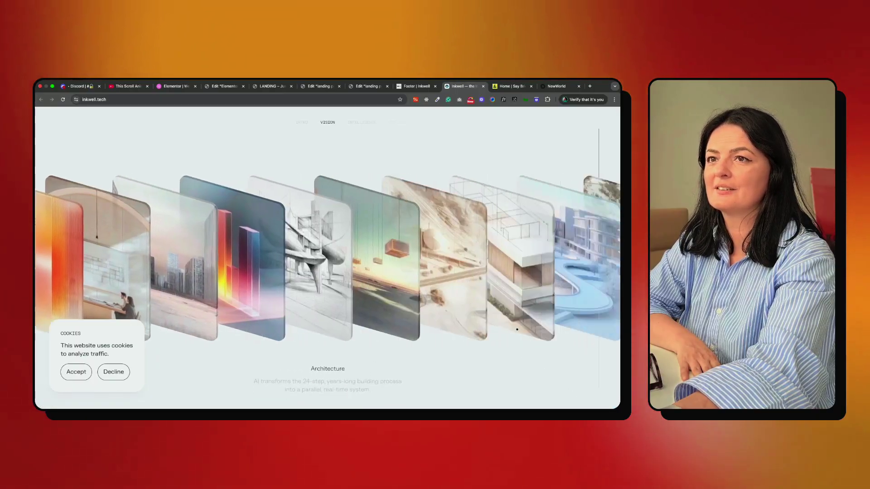
pyautogui.scroll(-5, 517, 329)
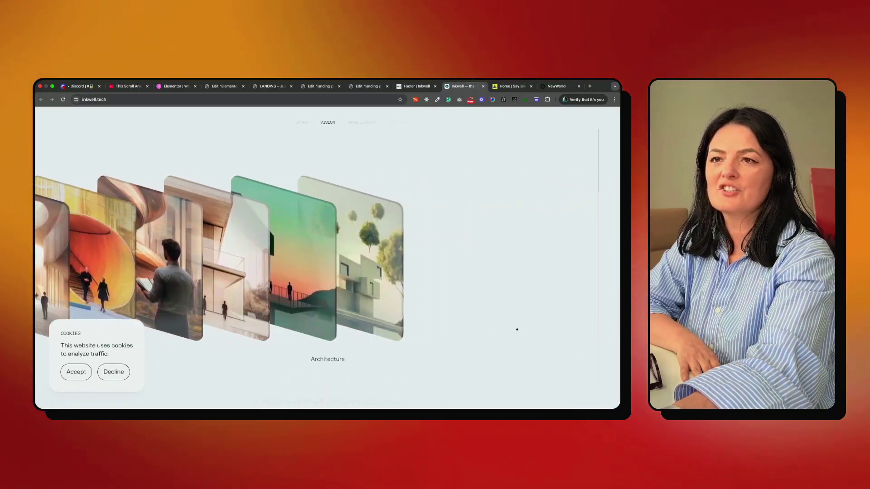
pyautogui.scroll(-5, 517, 329)
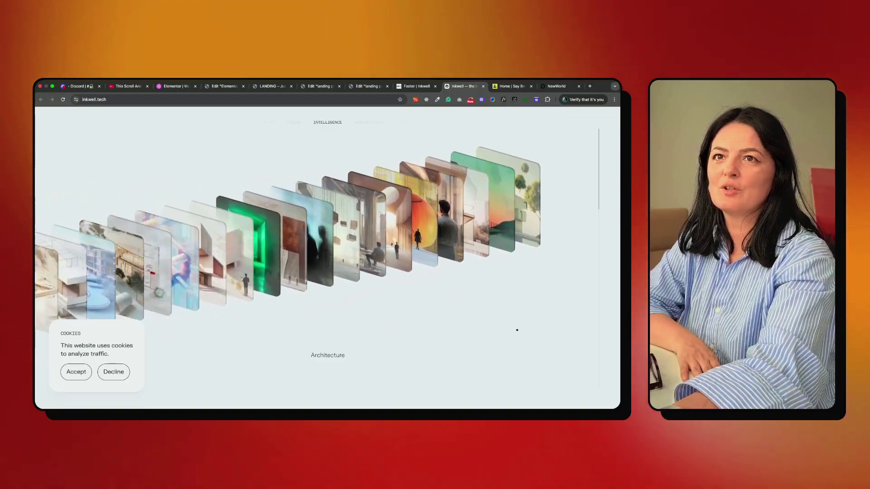
pyautogui.scroll(-5, 517, 330)
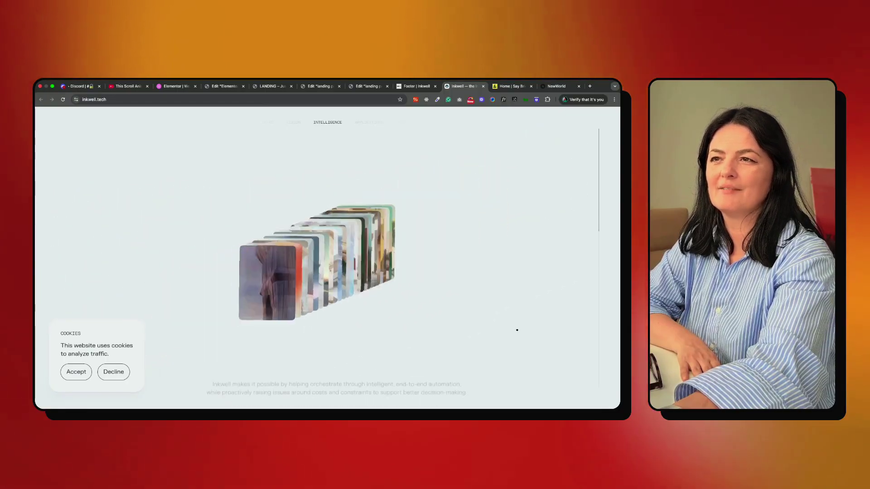
pyautogui.scroll(-5, 517, 330)
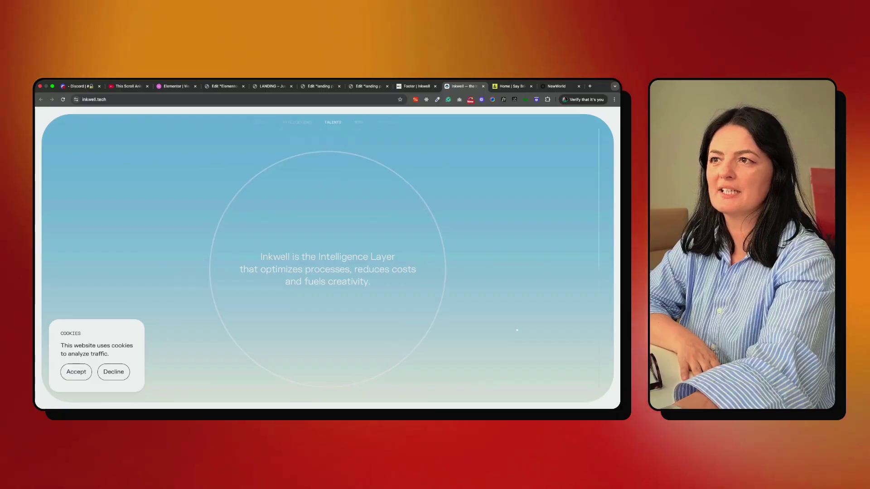
pyautogui.scroll(-3, 517, 330)
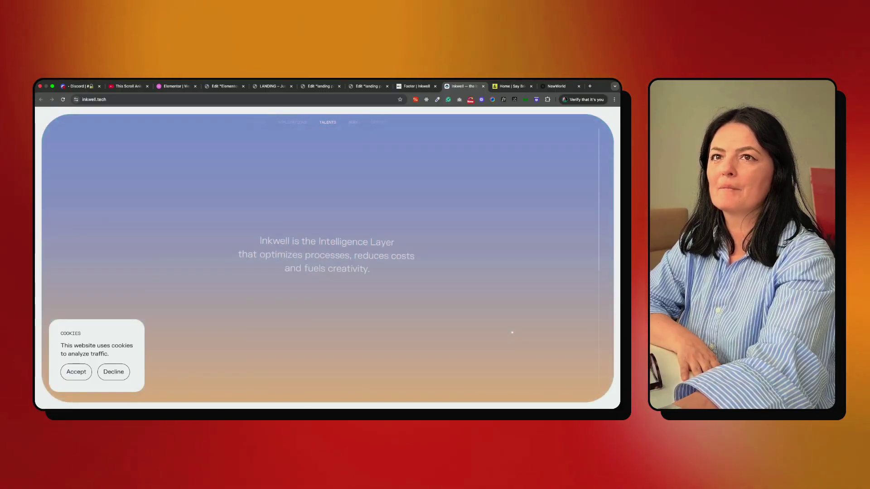
pyautogui.scroll(-5, 512, 332)
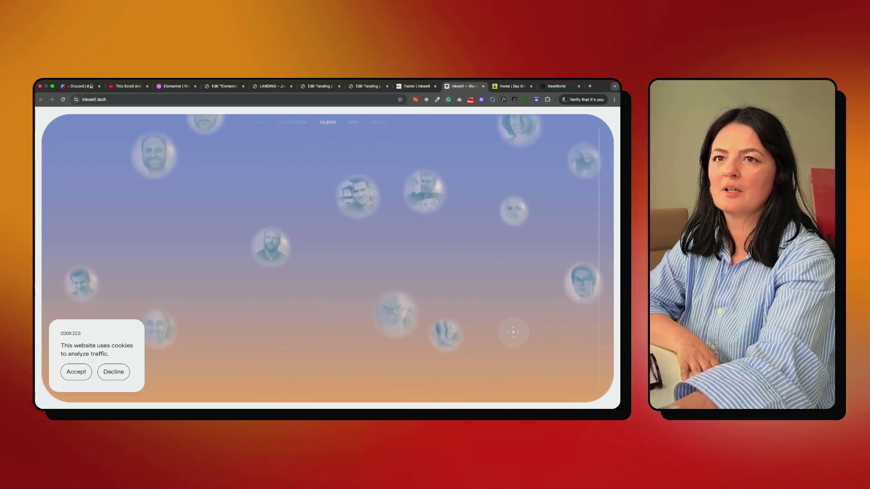
pyautogui.scroll(-10, 513, 333)
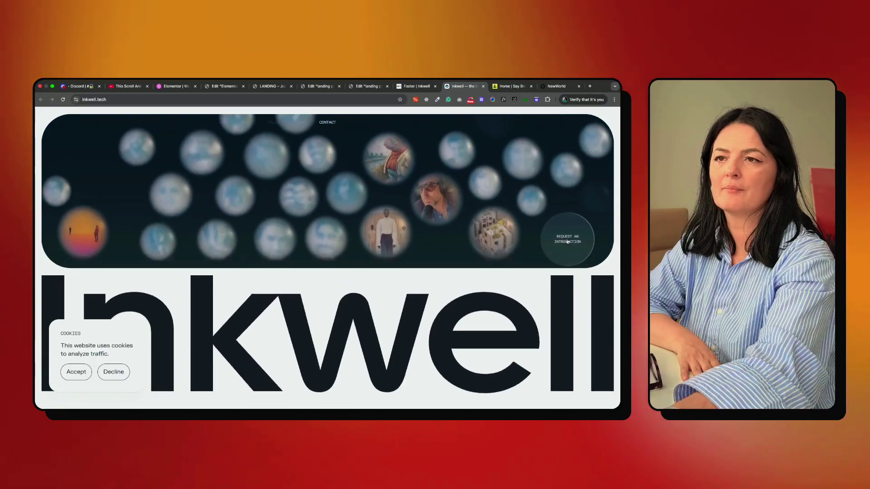
# Step: Examine how the Inkwell footer's floating portrait bubbles and wordmark react to scrolling and pointer movement
pyautogui.scroll(3, 567, 242)
pyautogui.scroll(-5, 533, 165)
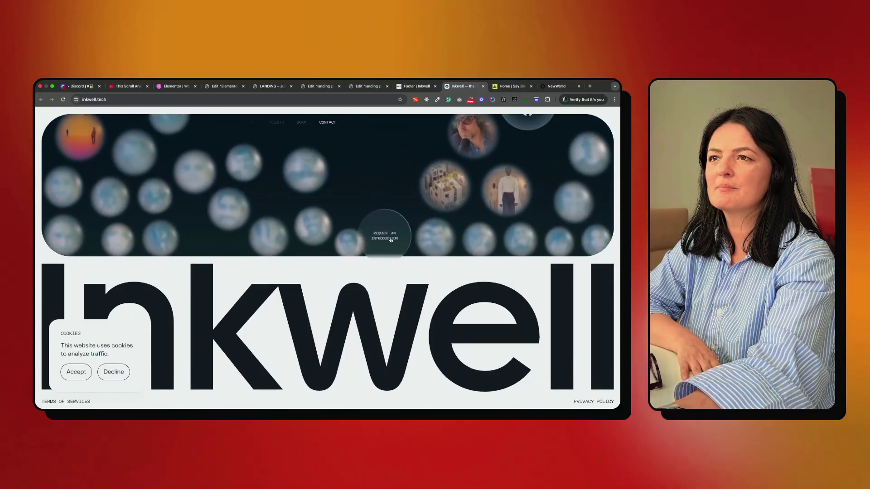
pyautogui.scroll(3, 408, 244)
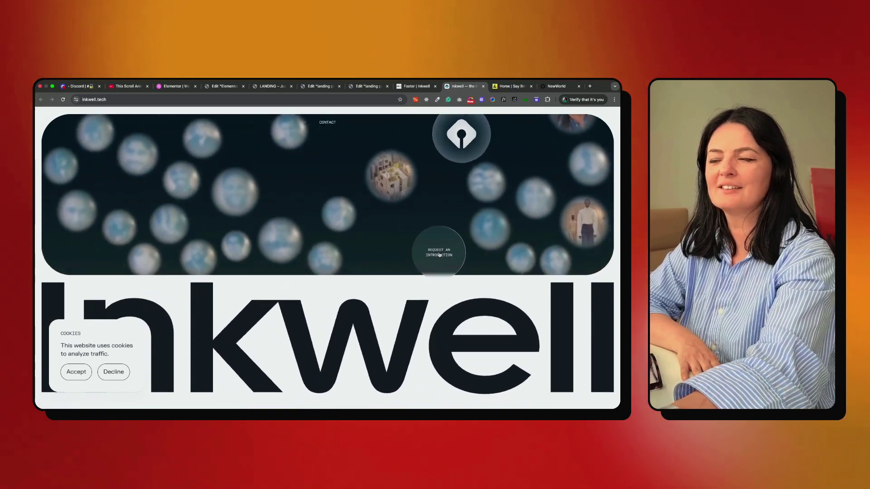
pyautogui.scroll(-2, 439, 255)
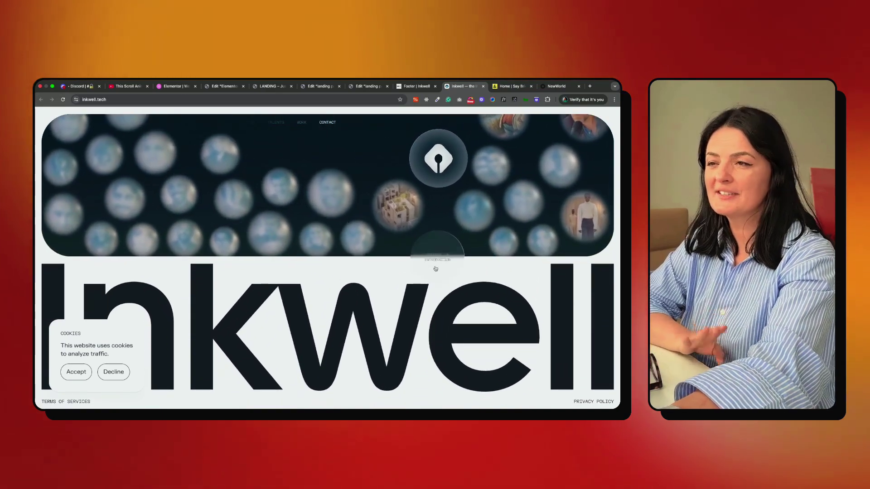
# Step: Try the Inkwell footer's Request an Introduction form by opening and cancelling it twice
pyautogui.click(435, 267)
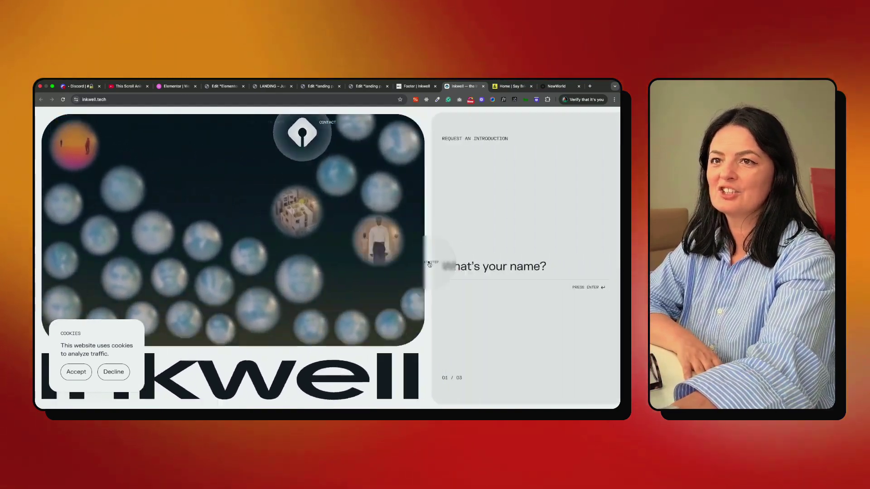
pyautogui.click(362, 258)
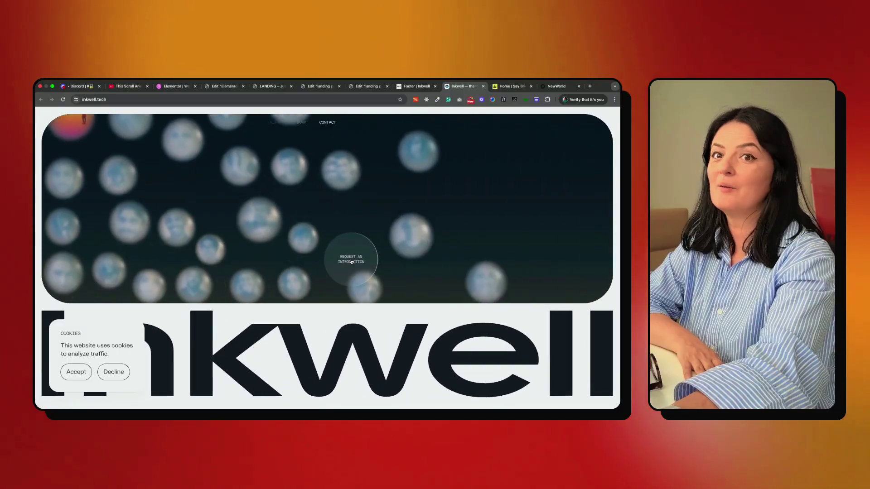
pyautogui.click(351, 260)
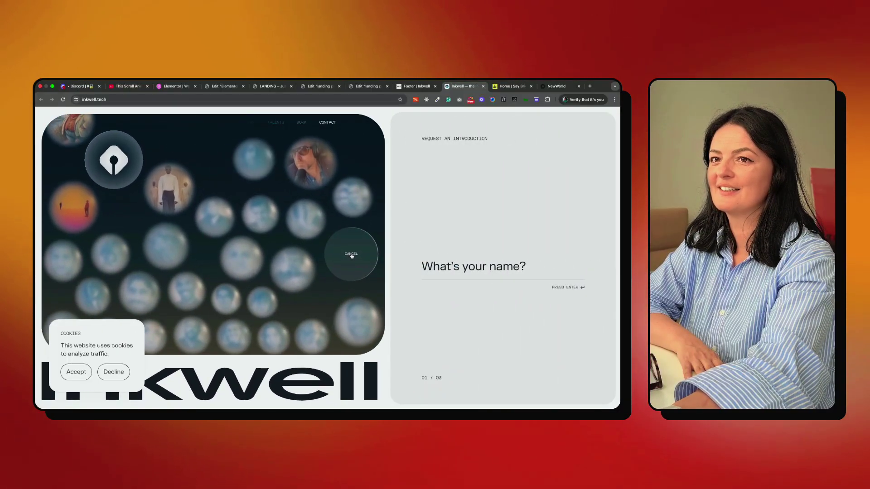
pyautogui.click(351, 255)
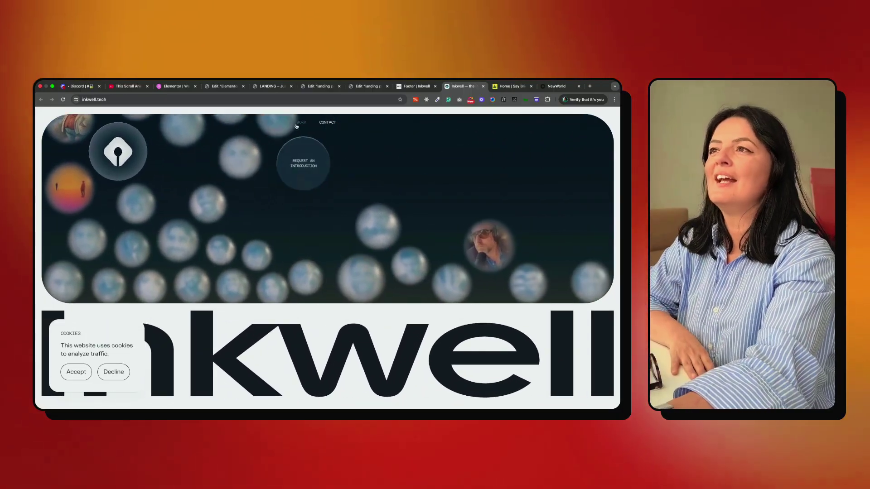
# Step: Return to the Elementor footer template and open the STUDIO EGLI heading inside its container for inspection
pyautogui.click(225, 86)
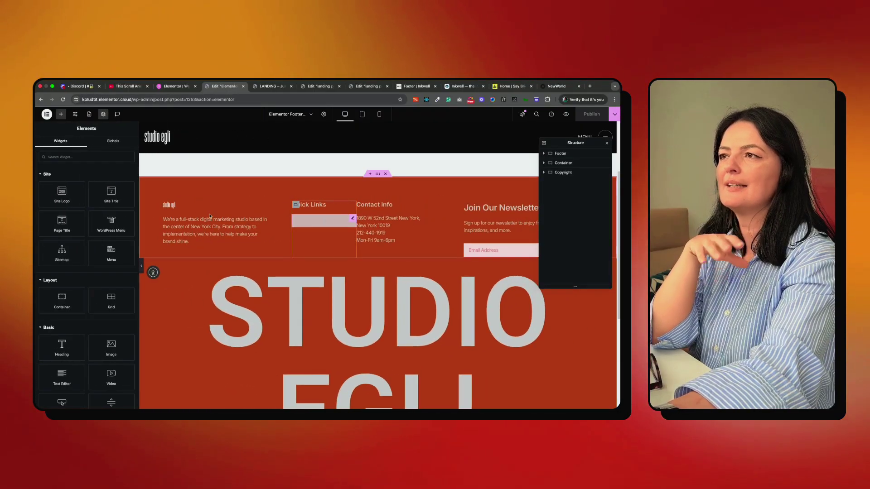
pyautogui.click(561, 160)
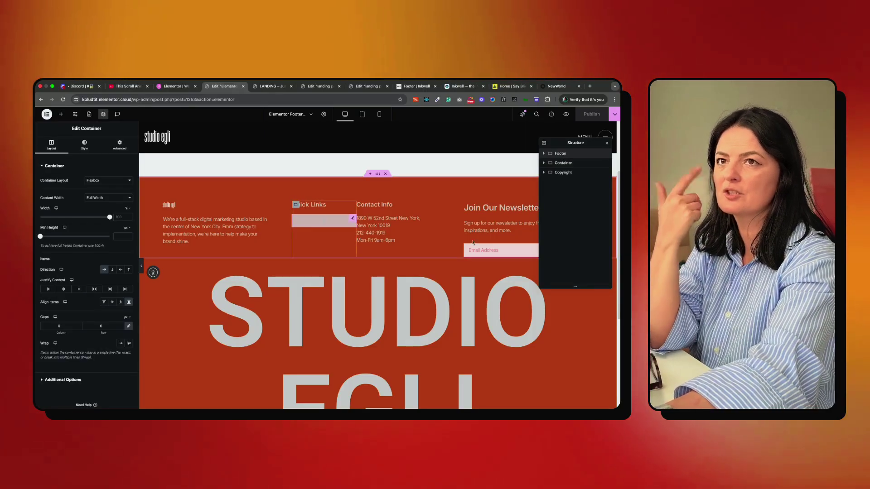
pyautogui.click(544, 163)
pyautogui.click(565, 172)
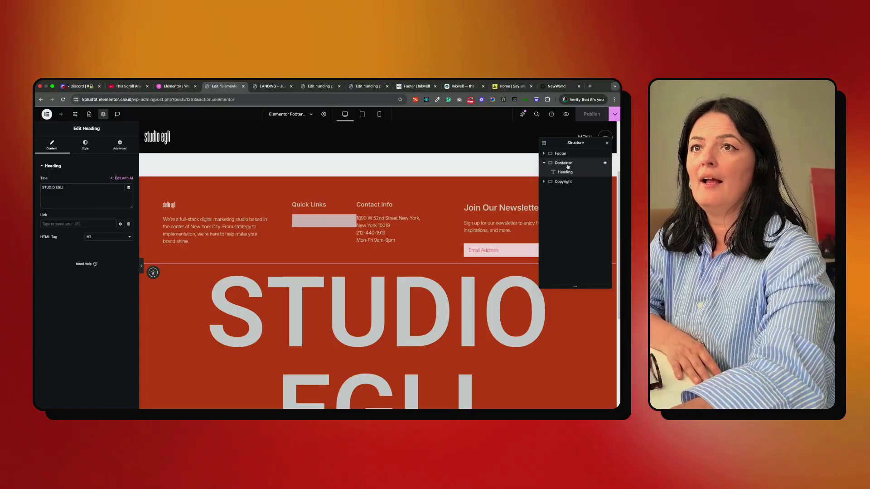
# Step: Set the HTML tag of the container holding the STUDIO EGLI heading to a (link)
pyautogui.click(566, 164)
pyautogui.click(77, 380)
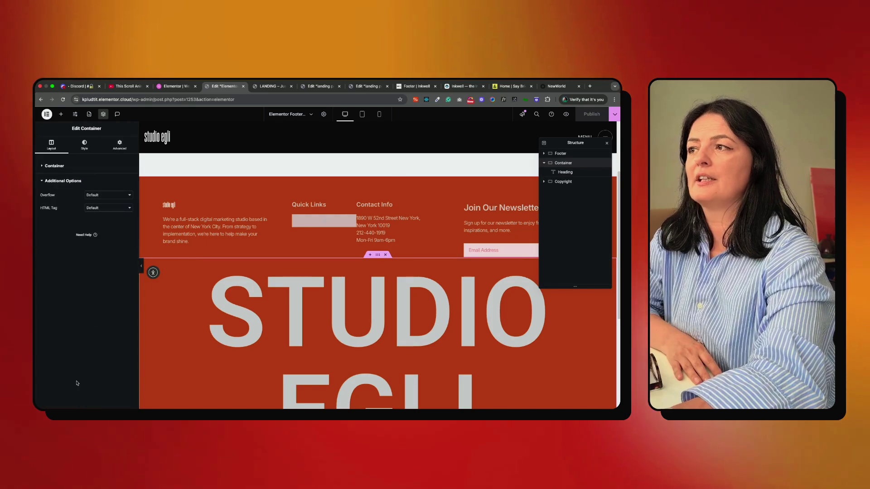
pyautogui.click(108, 208)
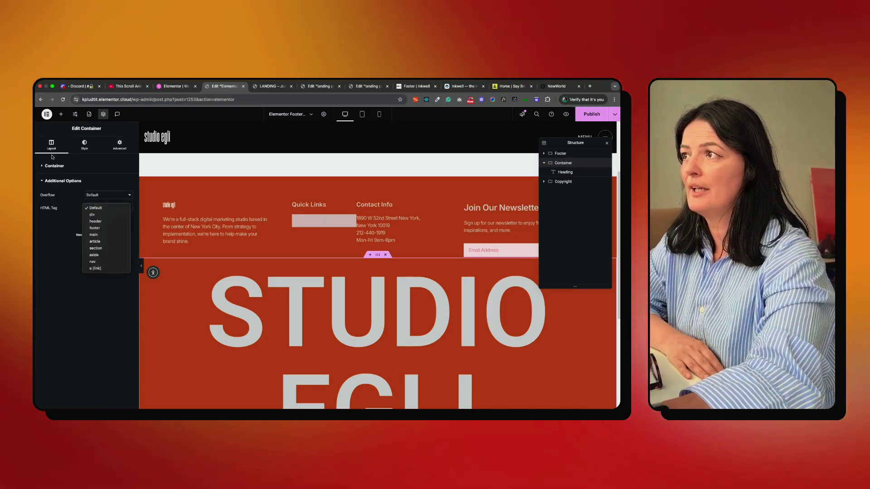
pyautogui.click(69, 212)
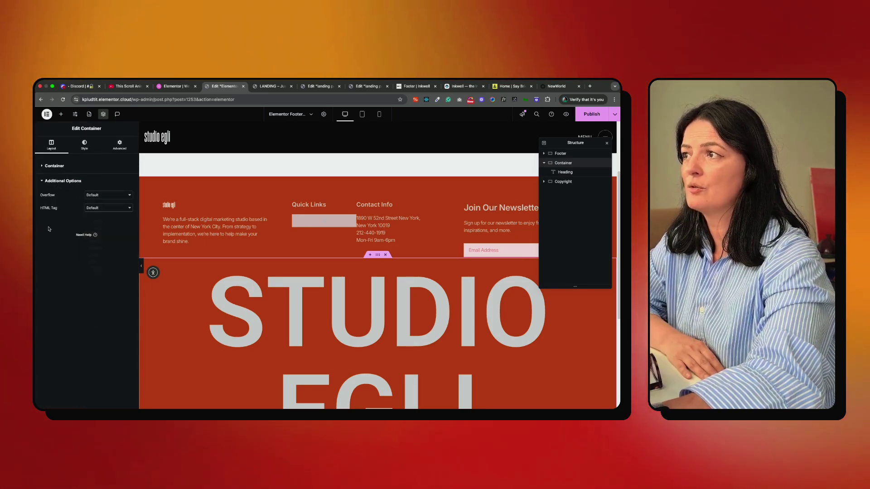
pyautogui.click(103, 208)
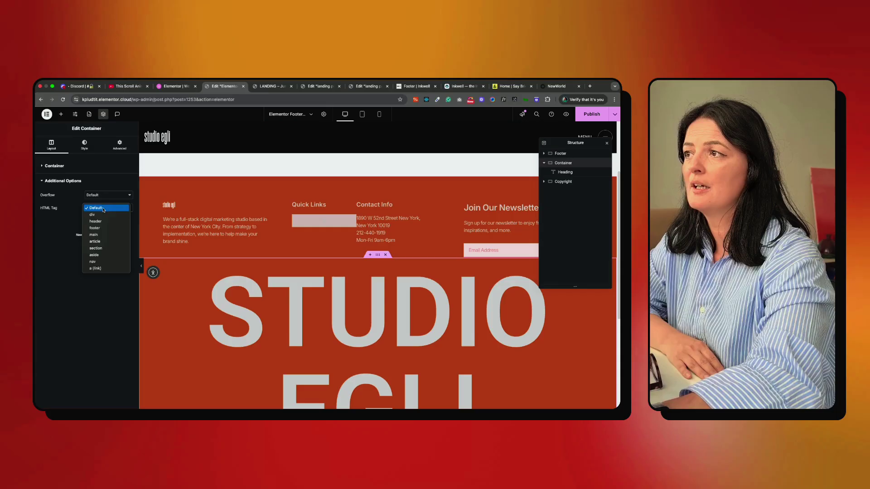
pyautogui.click(96, 268)
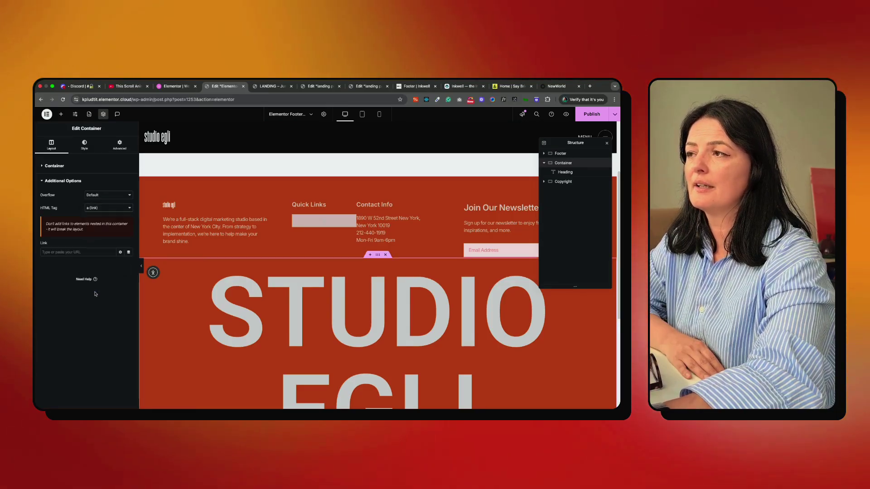
# Step: Link the heading's container to the dynamic Site URL and publish the footer template
pyautogui.click(75, 252)
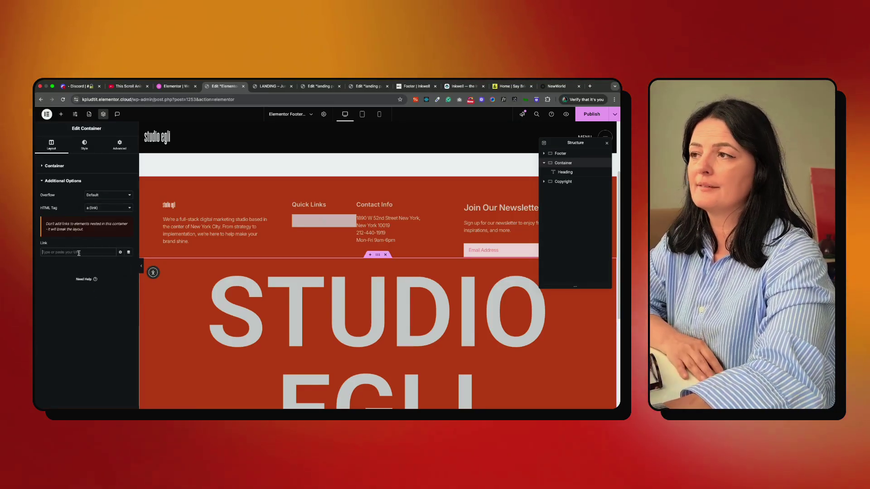
pyautogui.click(121, 253)
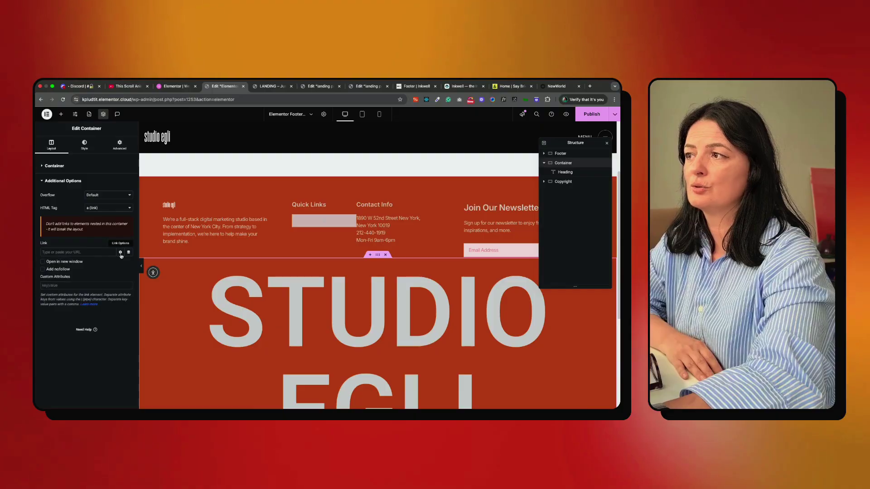
pyautogui.click(128, 252)
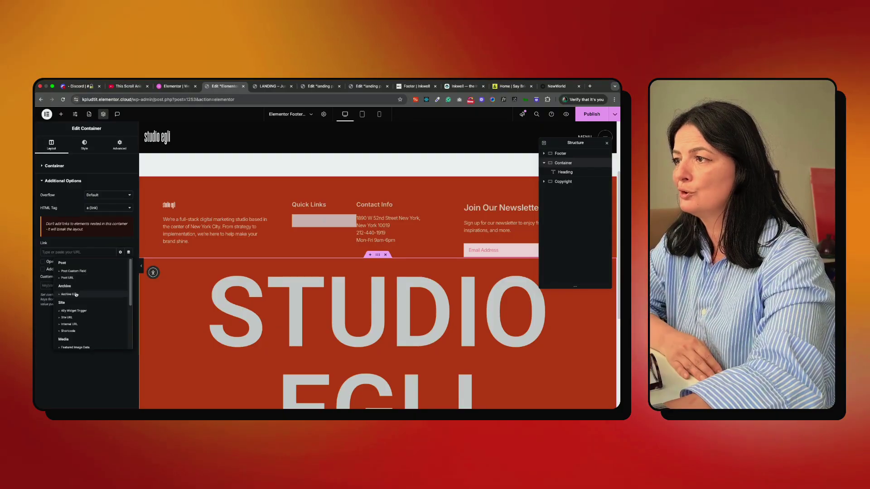
pyautogui.click(78, 319)
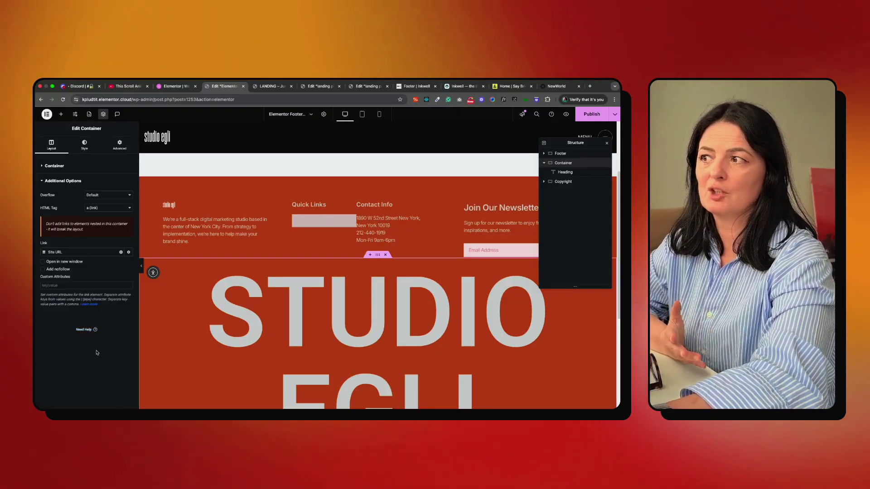
pyautogui.click(589, 114)
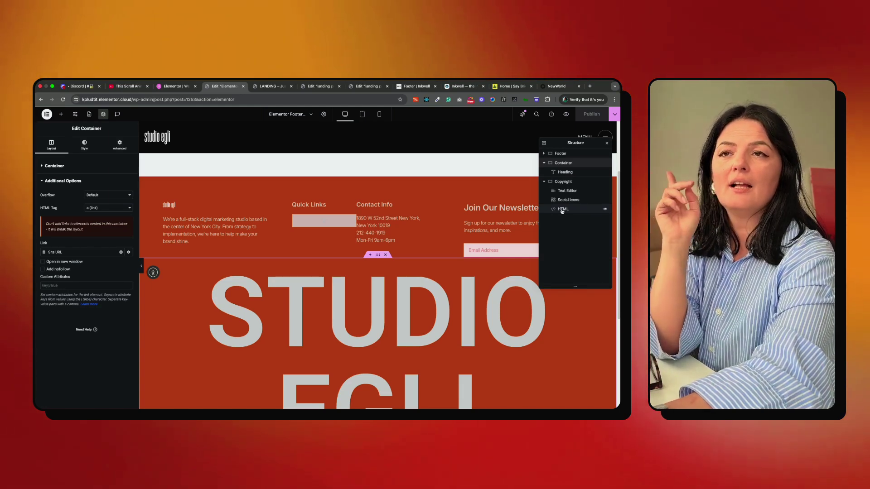
# Step: Open the HTML widget in the Copyright container, widen its code area and examine the GSAP heading animation script
pyautogui.click(562, 210)
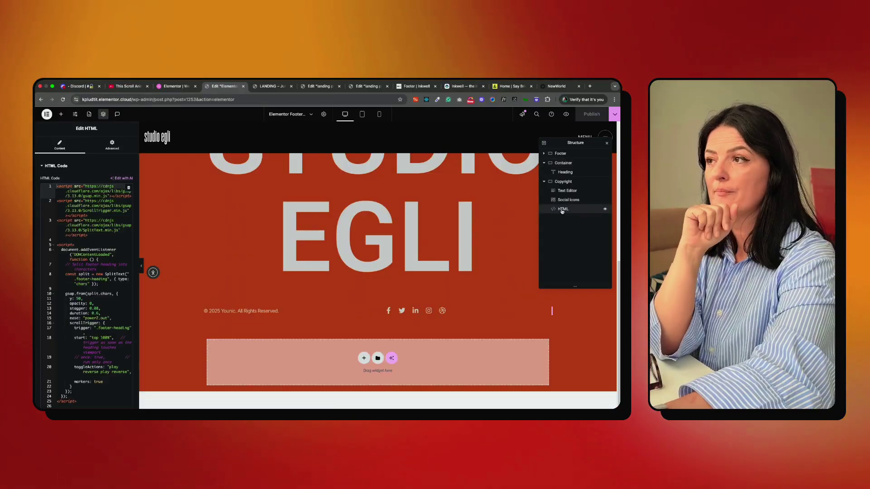
pyautogui.moveTo(138, 196); pyautogui.dragTo(194, 198)
pyautogui.click(143, 328)
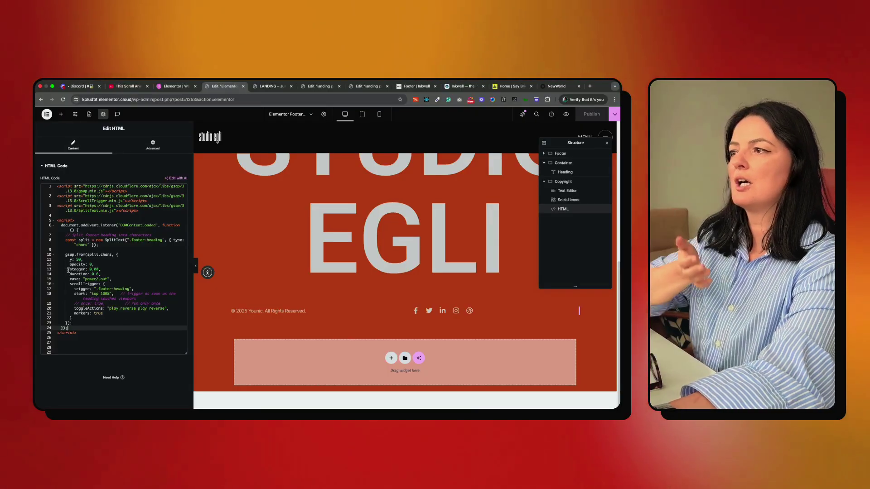
pyautogui.moveTo(93, 272); pyautogui.dragTo(101, 274)
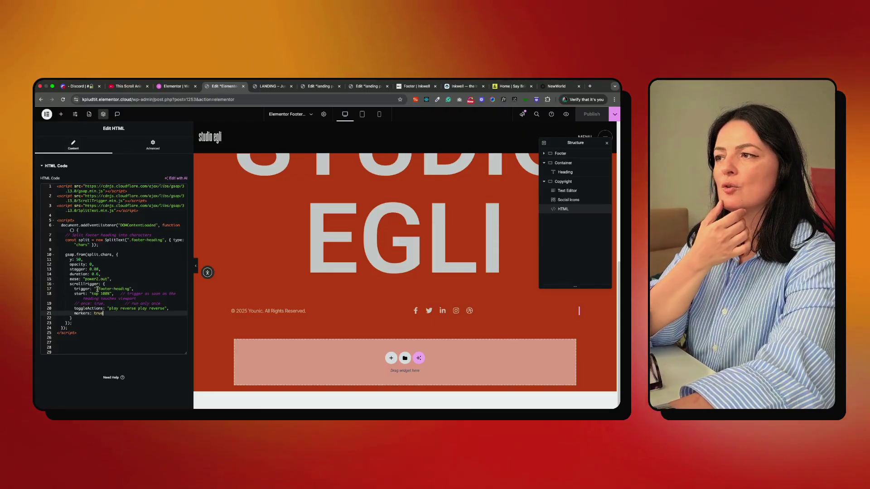
# Step: Compare the .footer-heading class in the HTML widget's trigger and SplitText lines with the CSS class assigned to the STUDIO EGLI heading
pyautogui.moveTo(98, 289); pyautogui.dragTo(129, 290)
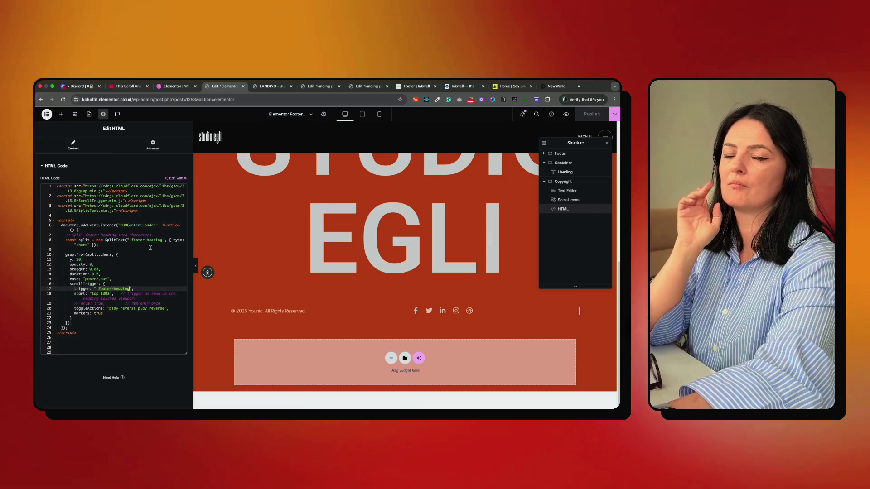
pyautogui.click(565, 173)
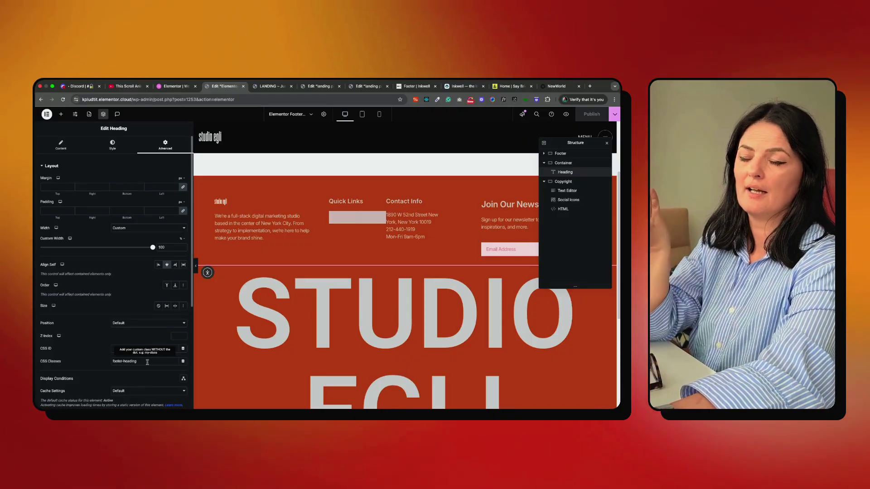
pyautogui.click(563, 210)
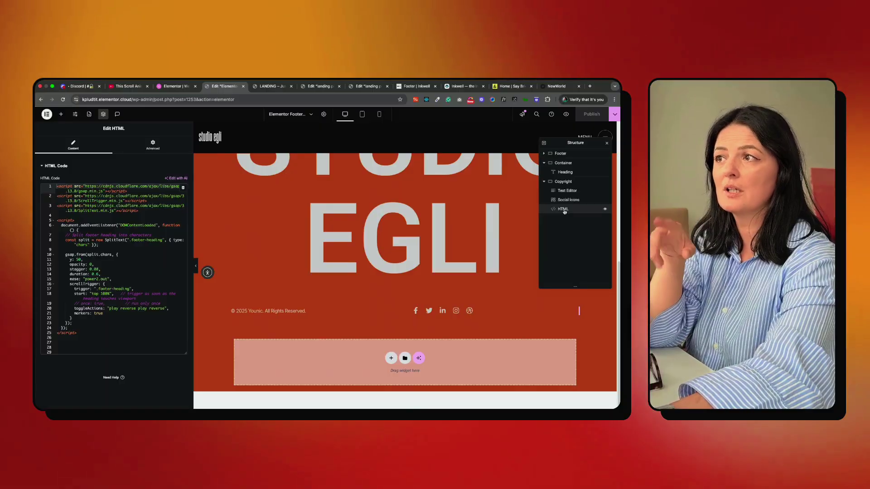
pyautogui.click(130, 328)
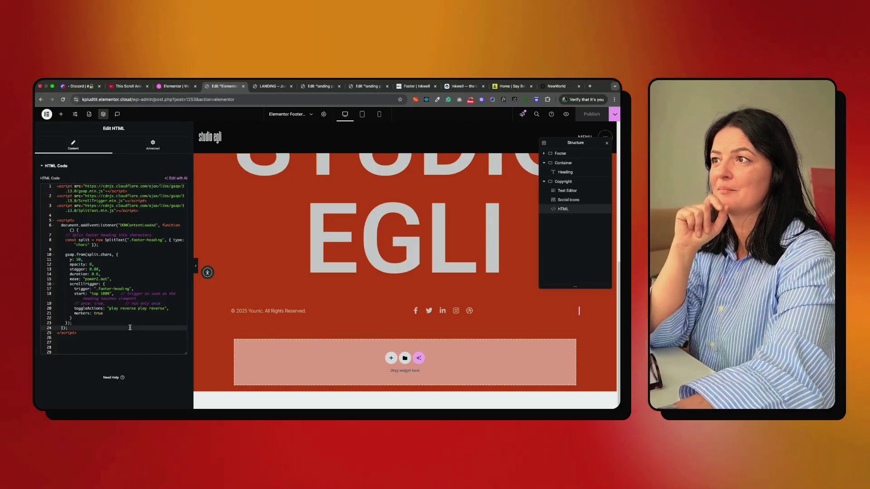
pyautogui.click(98, 313)
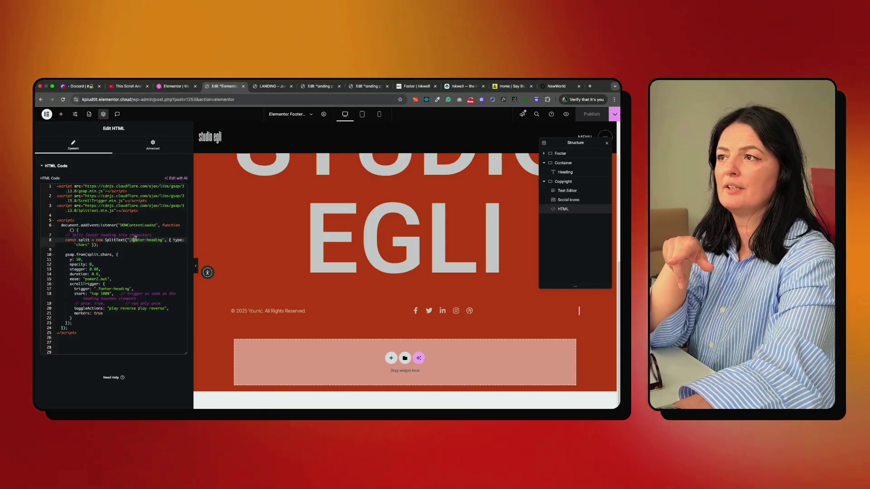
pyautogui.moveTo(130, 240); pyautogui.dragTo(161, 240)
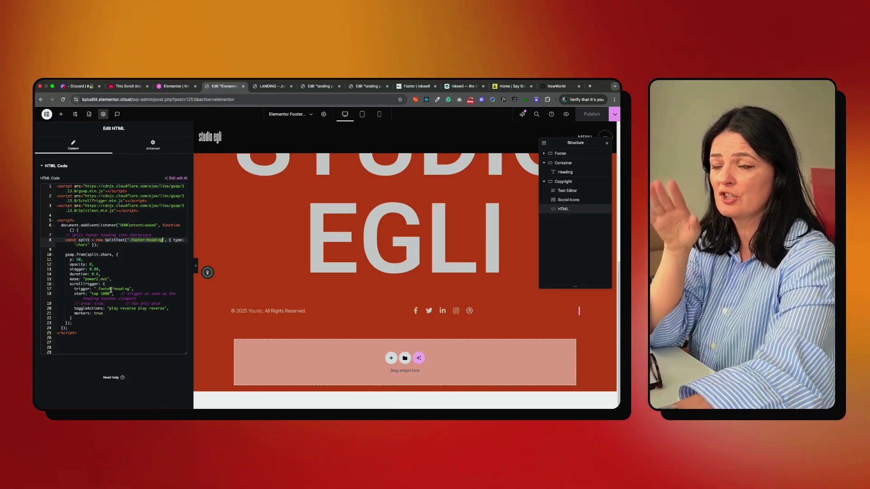
pyautogui.click(560, 174)
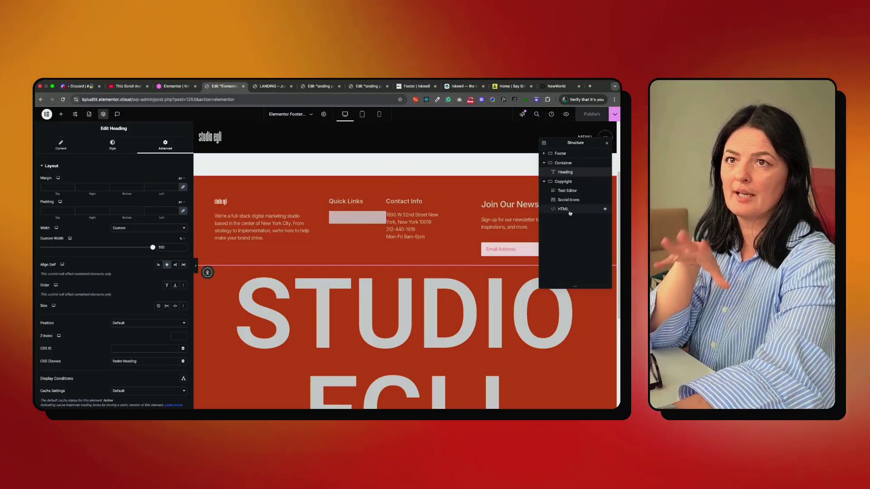
pyautogui.click(569, 211)
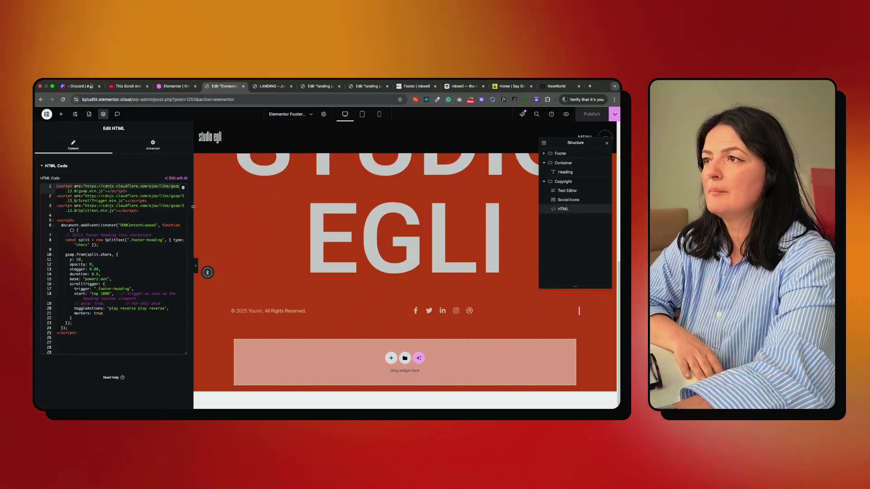
# Step: Widen the code area to examine the GSAP, ScrollTrigger and SplitText library links, and narrow it again
pyautogui.moveTo(194, 207); pyautogui.dragTo(271, 210)
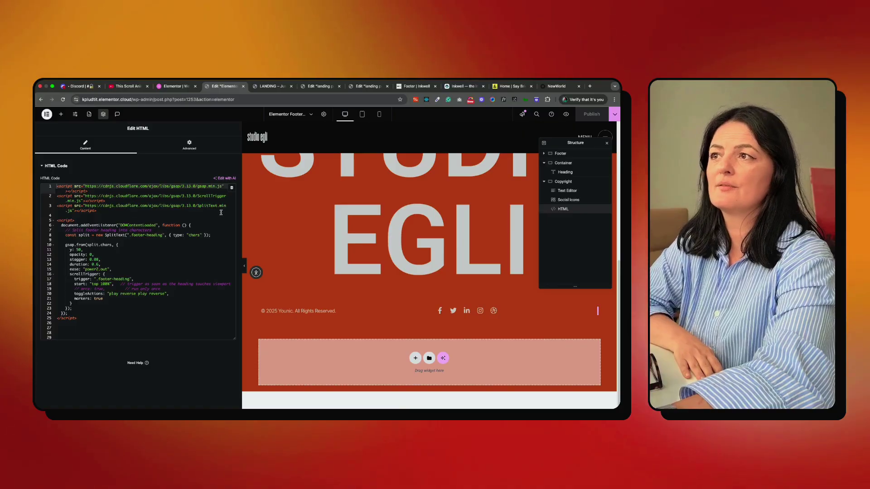
pyautogui.click(176, 206)
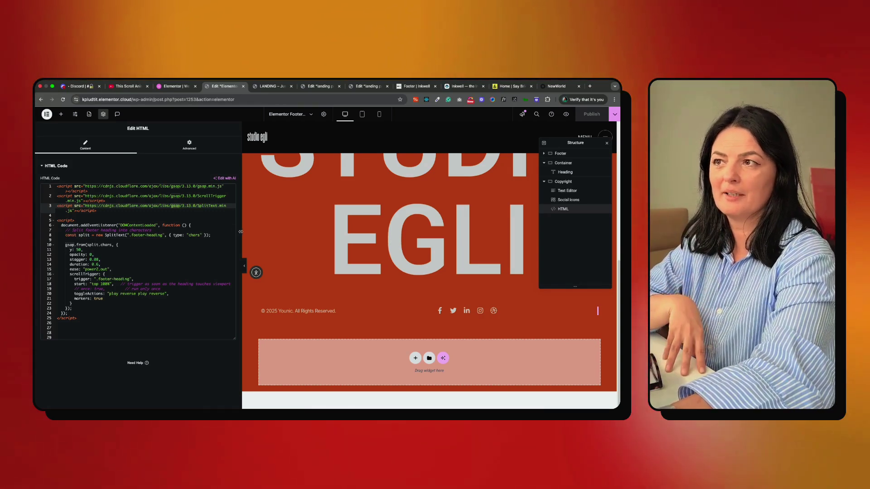
pyautogui.moveTo(241, 231); pyautogui.dragTo(172, 231)
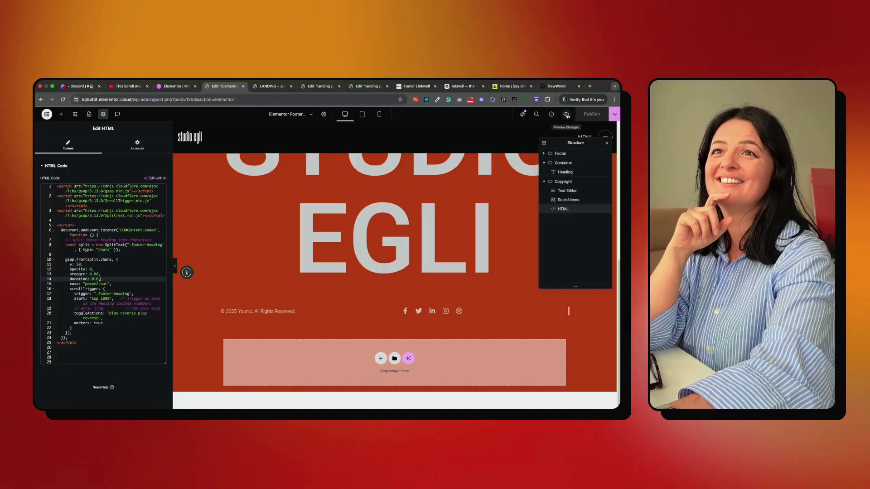
# Step: Switch to the landing page preview, reload it and review the opening heading and the image sections
pyautogui.click(272, 87)
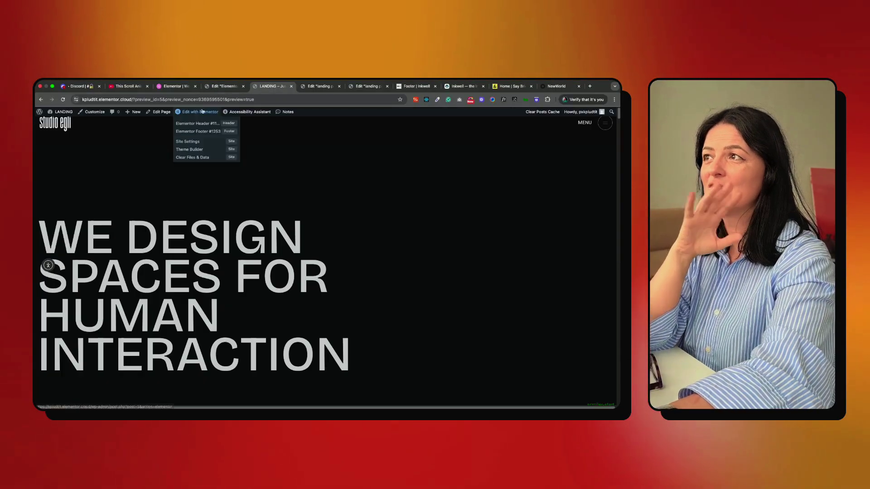
pyautogui.click(203, 111)
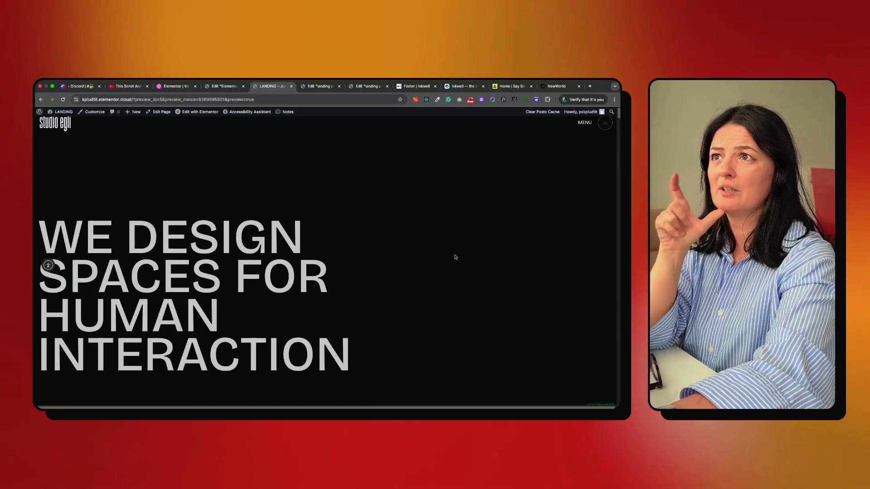
pyautogui.press('super+r')
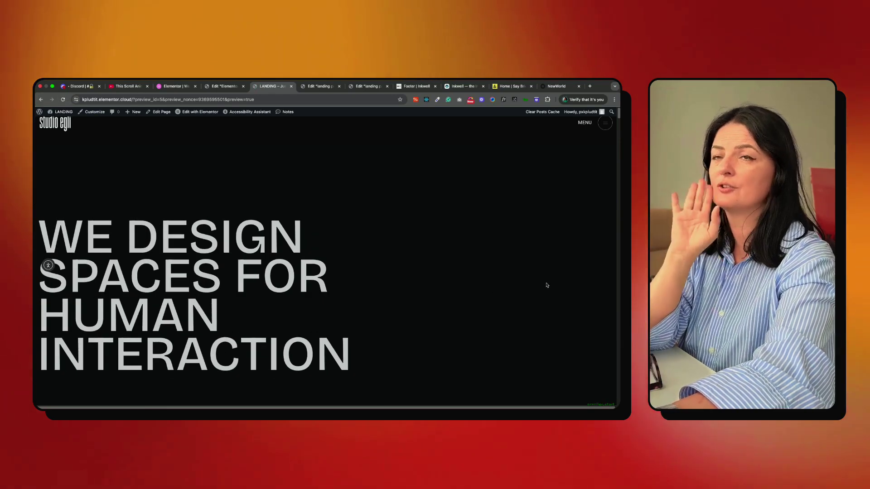
pyautogui.scroll(-3, 582, 299)
pyautogui.scroll(-5, 597, 299)
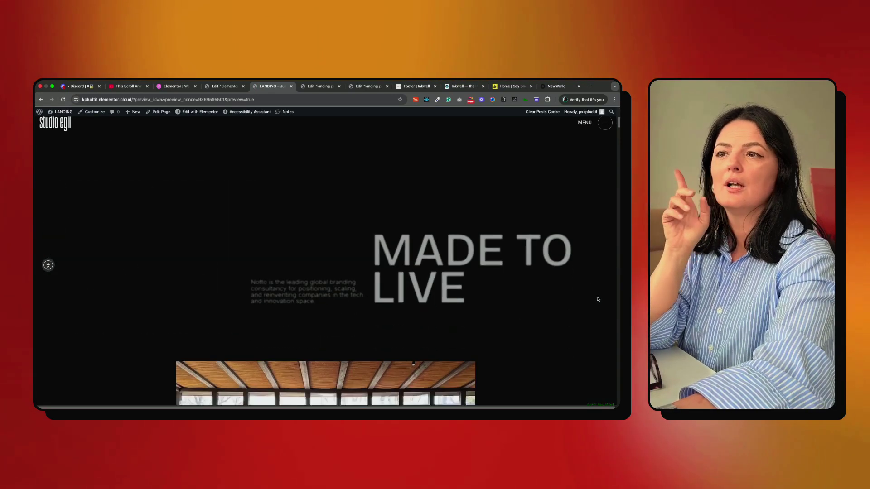
pyautogui.scroll(-5, 598, 299)
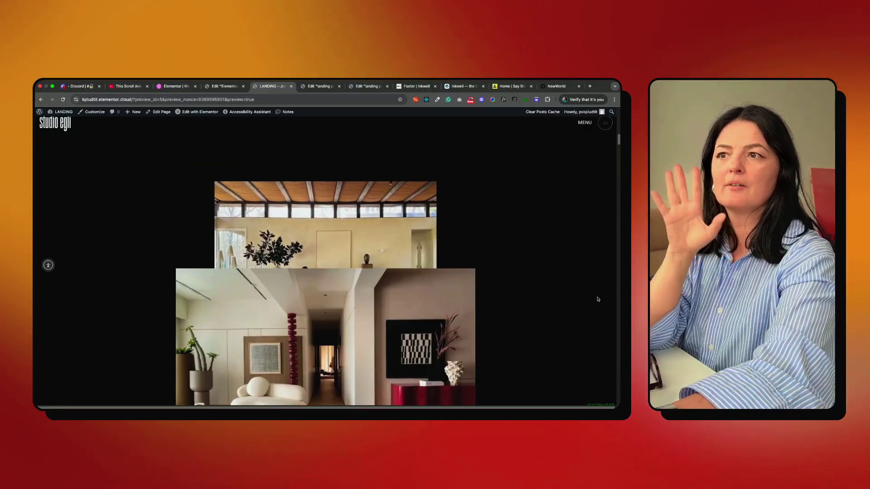
pyautogui.scroll(-5, 597, 299)
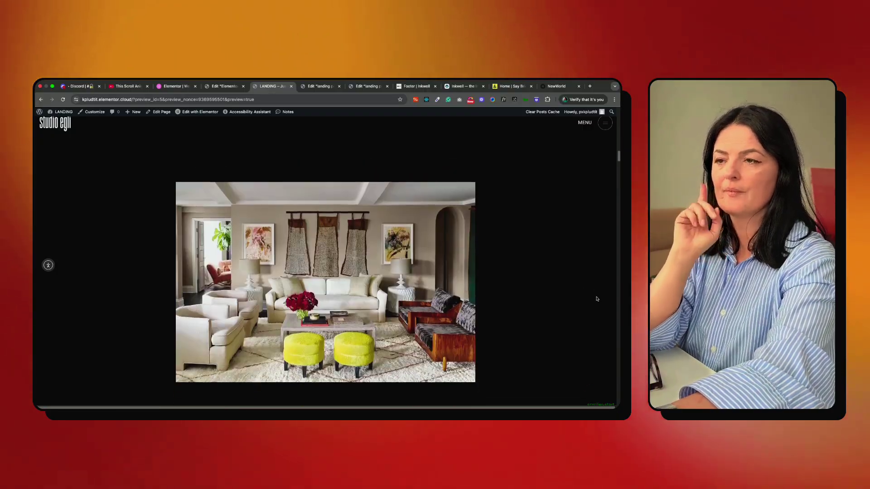
pyautogui.scroll(-10, 597, 299)
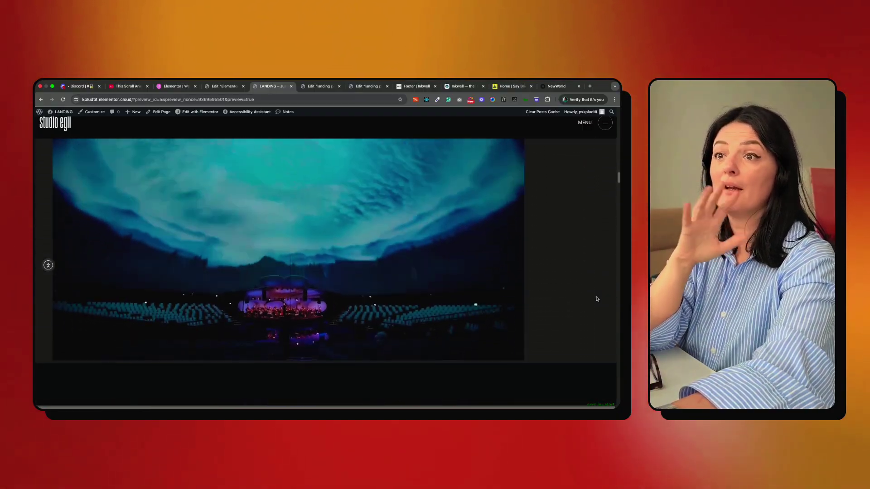
pyautogui.scroll(-10, 596, 299)
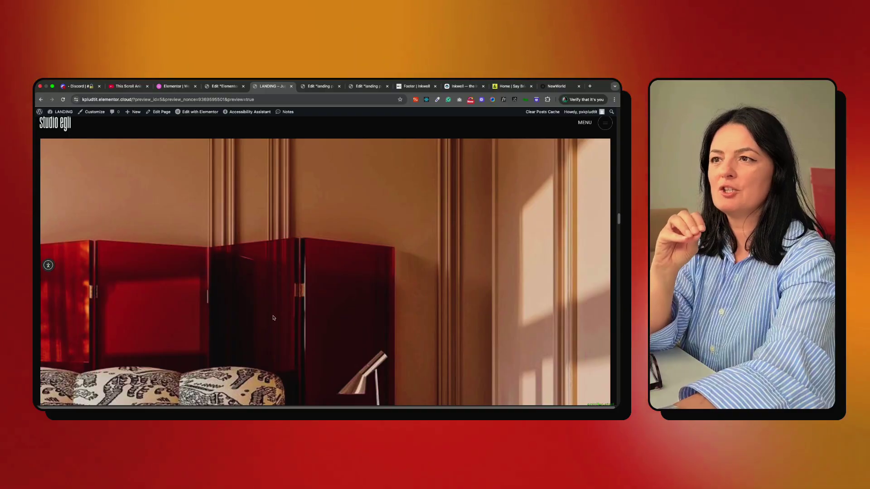
# Step: Review the landing page from the Holistic Approach paragraph through the partners list and the OUR TEAM section
pyautogui.scroll(-5, 275, 318)
pyautogui.scroll(-5, 277, 318)
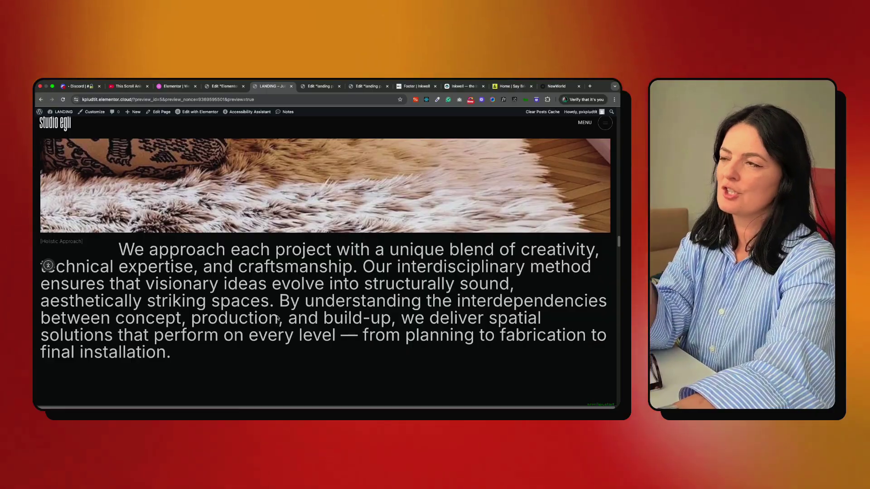
pyautogui.scroll(3, 277, 318)
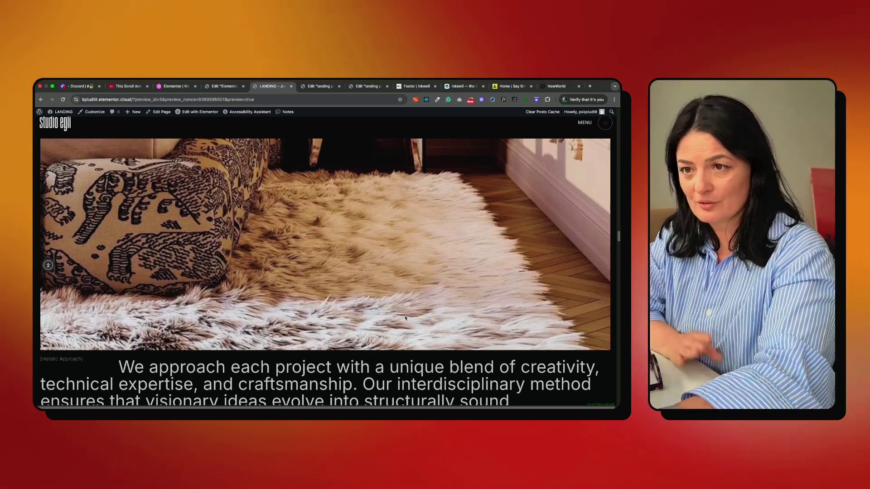
pyautogui.scroll(-5, 405, 319)
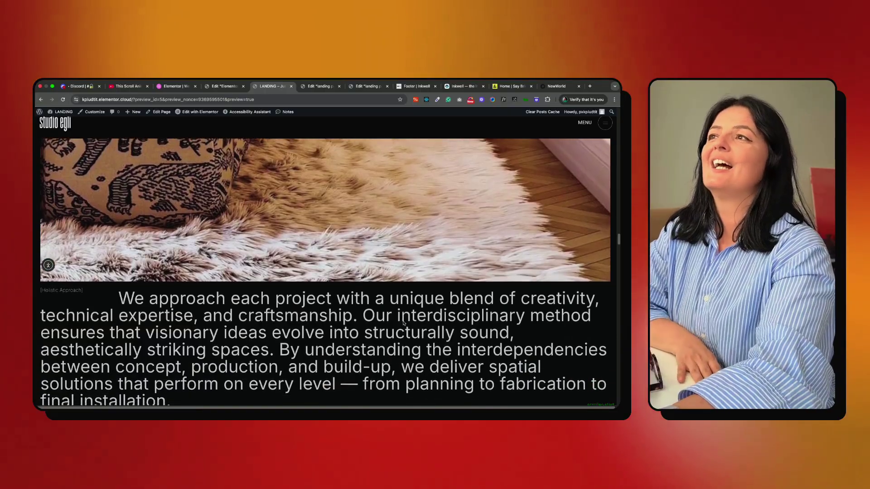
pyautogui.scroll(-3, 407, 335)
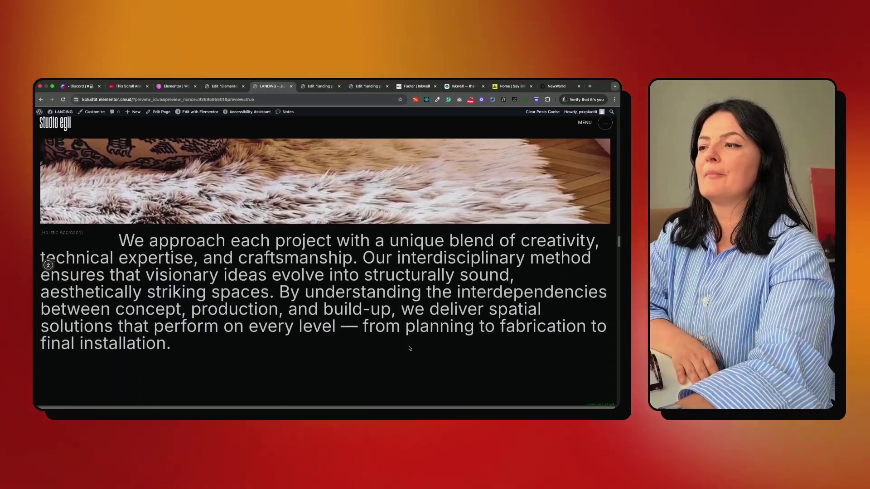
pyautogui.scroll(-10, 409, 348)
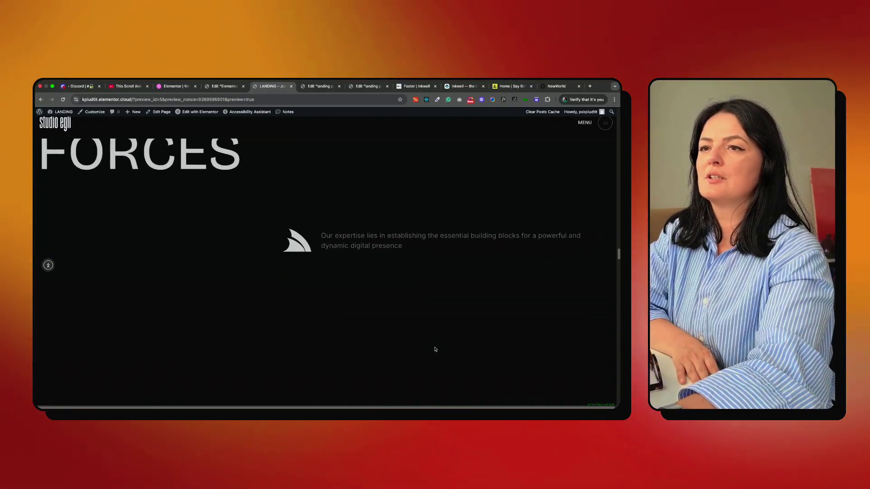
pyautogui.scroll(-10, 435, 349)
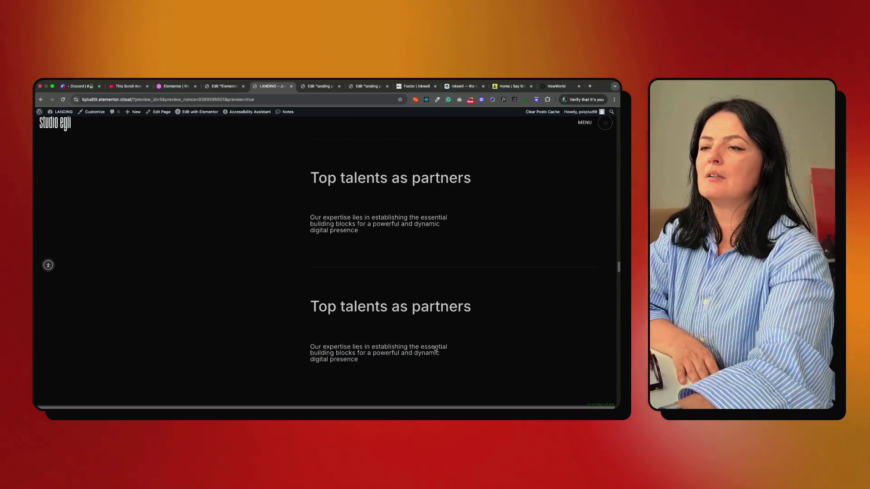
pyautogui.scroll(-5, 435, 349)
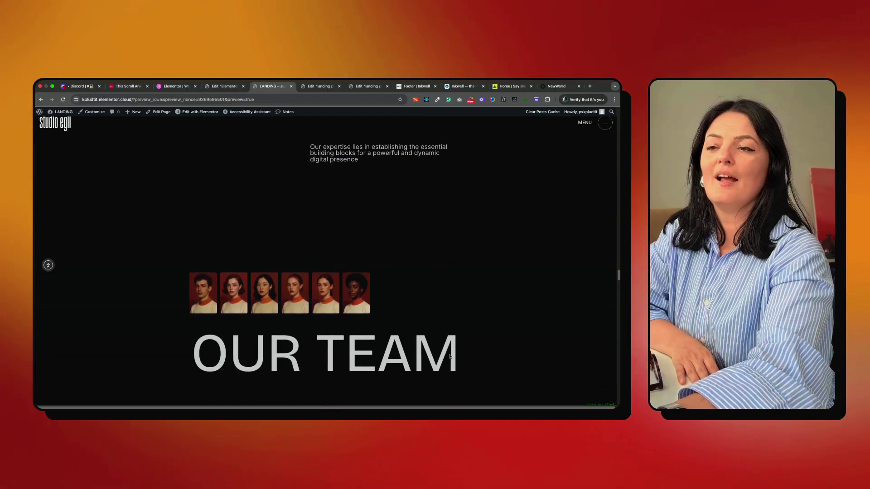
pyautogui.scroll(-5, 453, 353)
pyautogui.scroll(5, 466, 344)
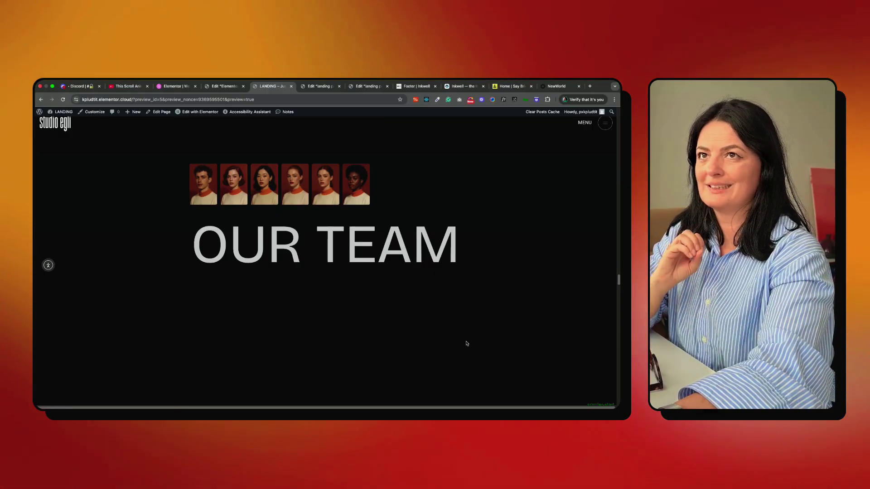
pyautogui.scroll(-3, 466, 343)
pyautogui.scroll(-5, 467, 343)
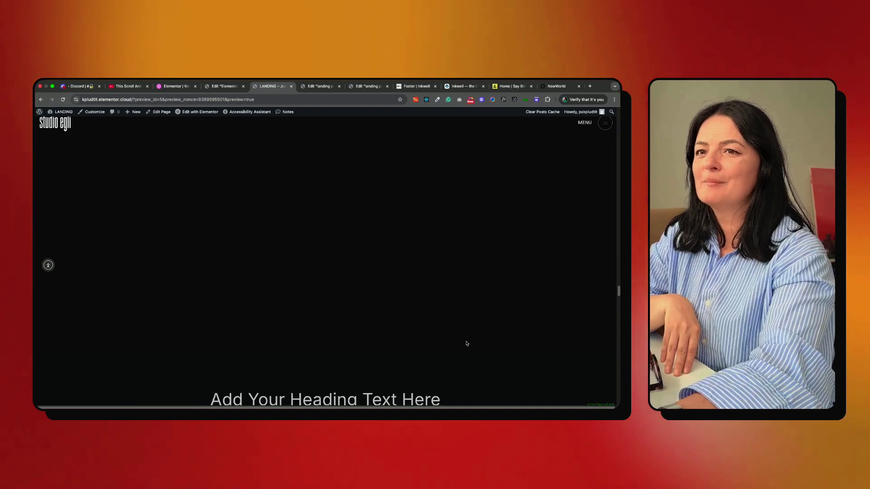
# Step: Examine the pairs of orange text cards and interior photos, and watch the footer's STUDIO EGLI letter animation at the page's end
pyautogui.scroll(-3, 466, 343)
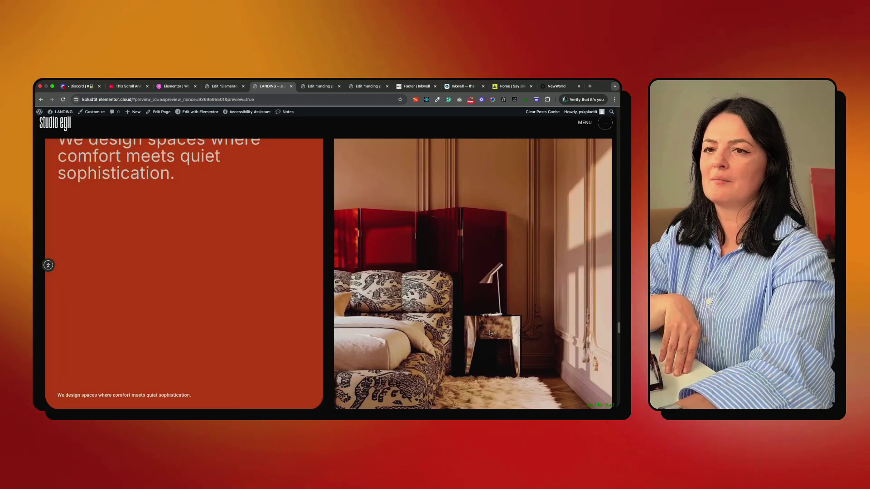
pyautogui.scroll(-3, 466, 322)
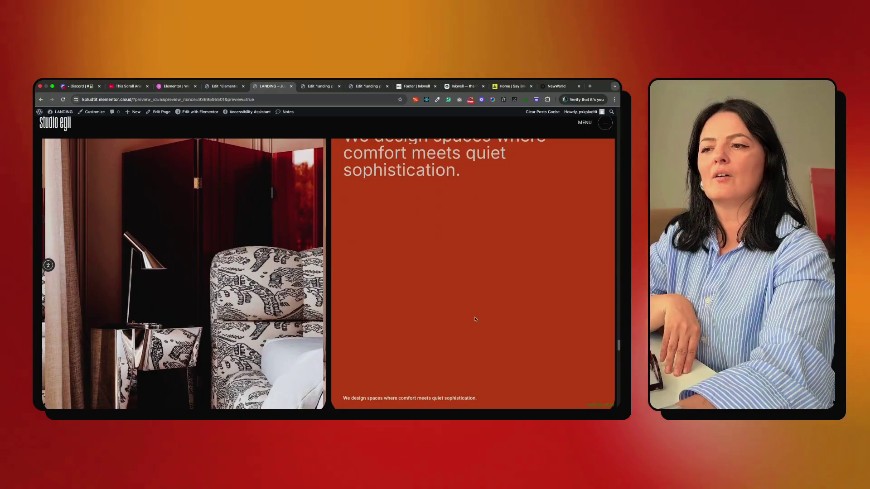
pyautogui.scroll(-3, 475, 319)
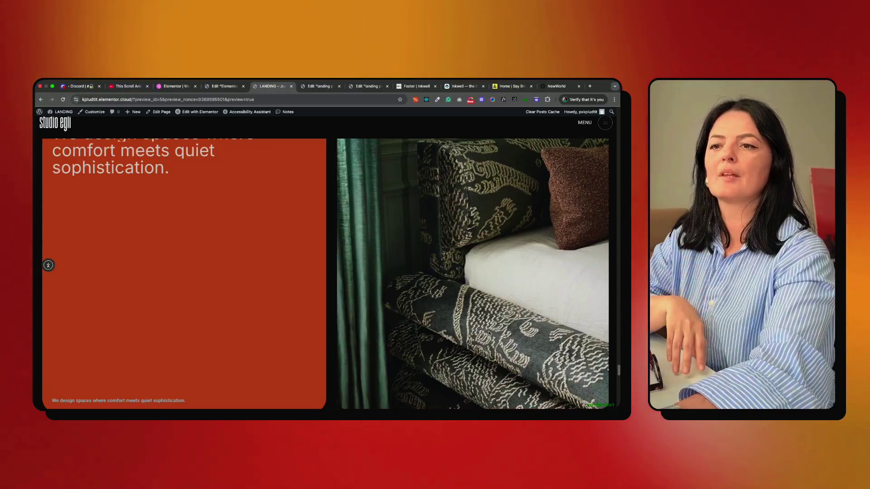
pyautogui.scroll(-3, 488, 333)
pyautogui.scroll(-3, 487, 334)
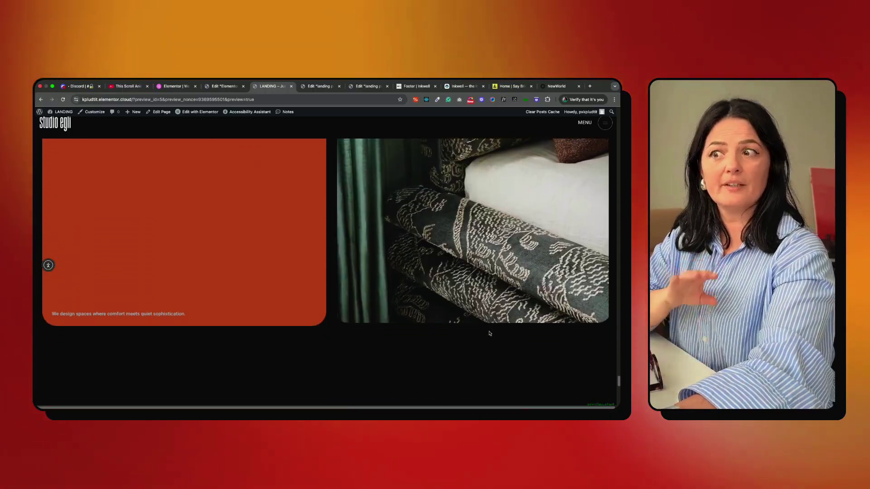
pyautogui.scroll(3, 370, 231)
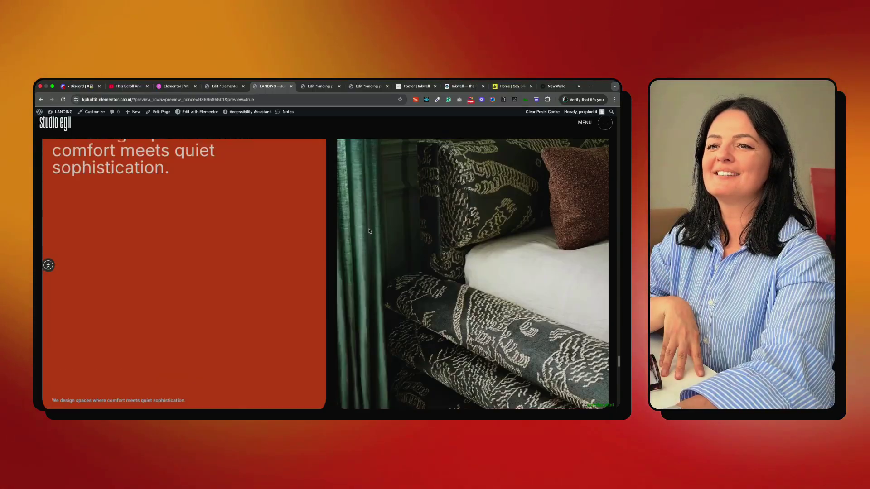
pyautogui.scroll(-5, 371, 232)
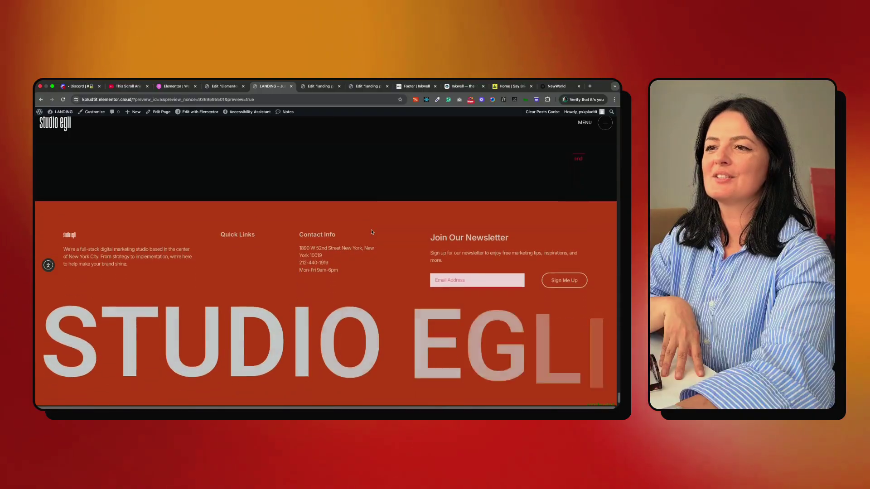
pyautogui.scroll(5, 372, 232)
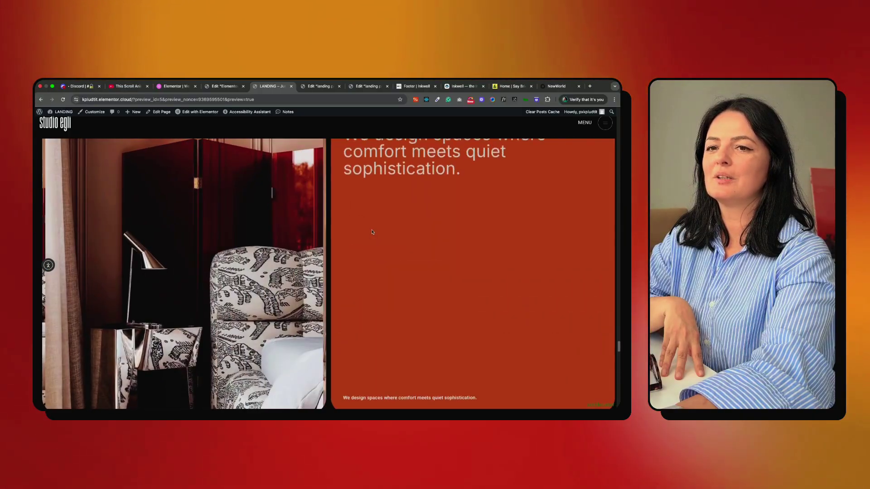
# Step: Replay the footer's STUDIO EGLI letter animation by moving between the interior photo cards and the end of the landing page
pyautogui.scroll(-5, 371, 232)
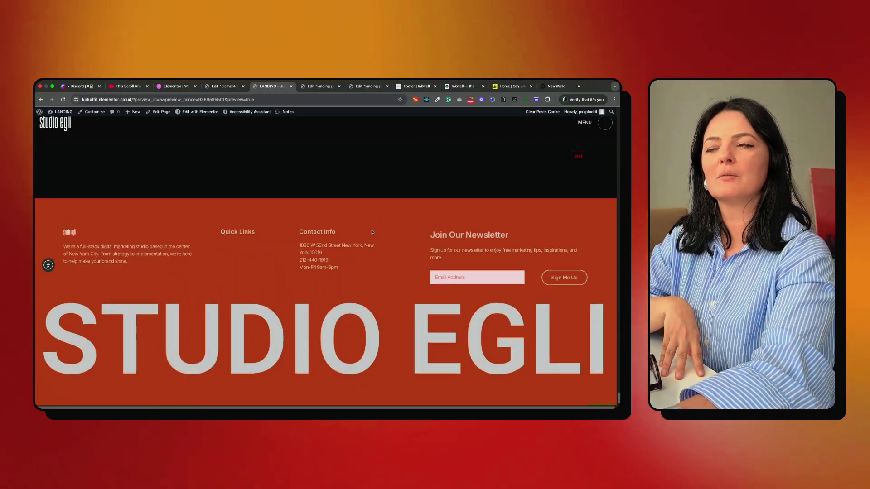
pyautogui.scroll(3, 372, 232)
pyautogui.scroll(3, 372, 232)
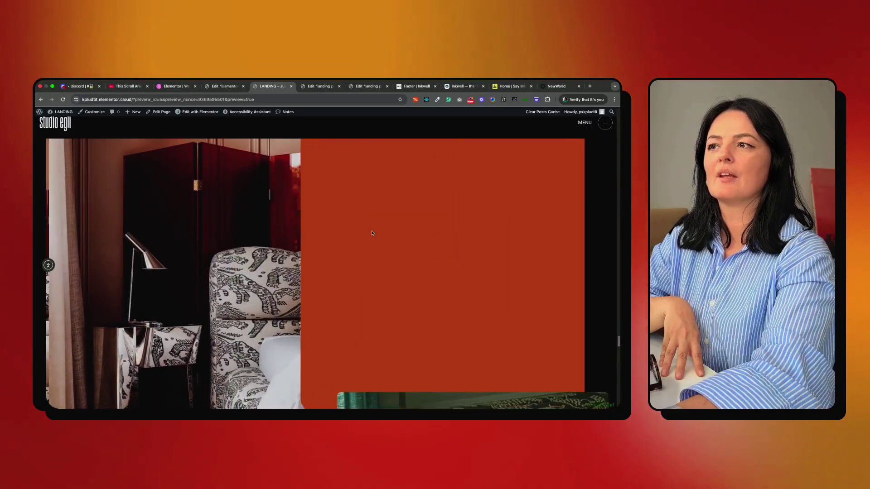
pyautogui.scroll(-3, 372, 234)
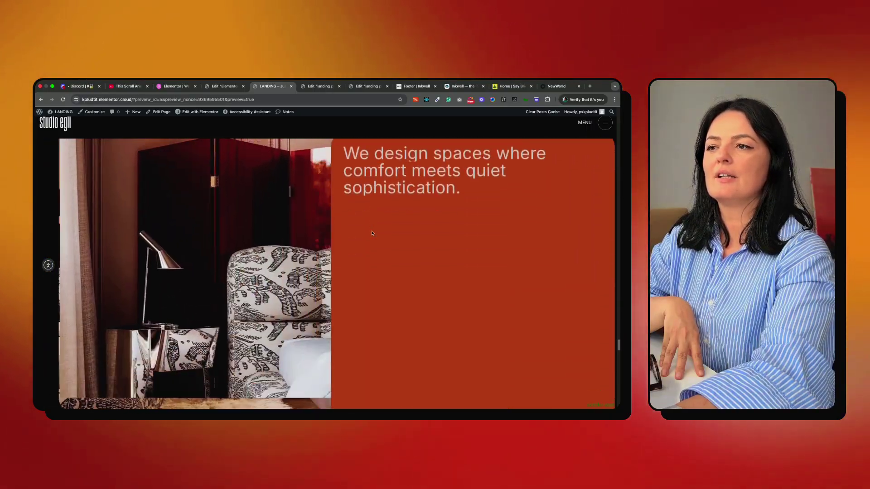
pyautogui.scroll(-5, 372, 233)
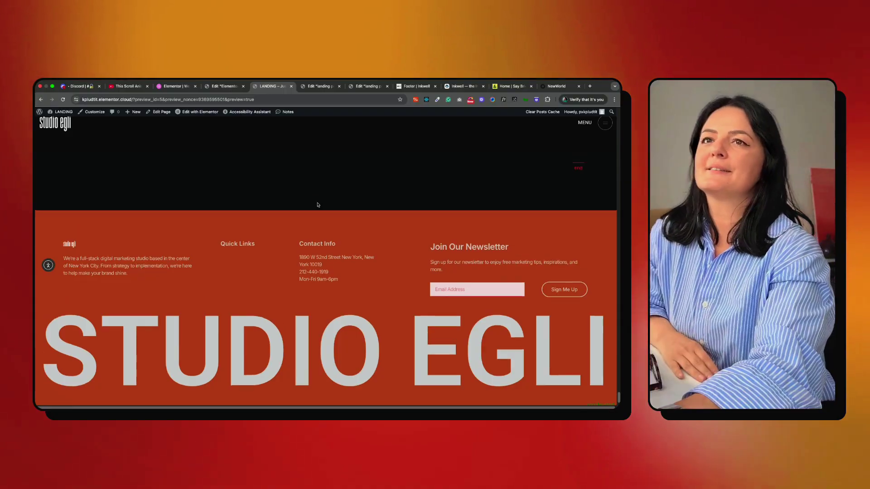
pyautogui.scroll(10, 335, 218)
# Step: Examine the ScrollTrigger start setting in the footer code, and compare it with the start and end markers on the landing page
pyautogui.click(223, 86)
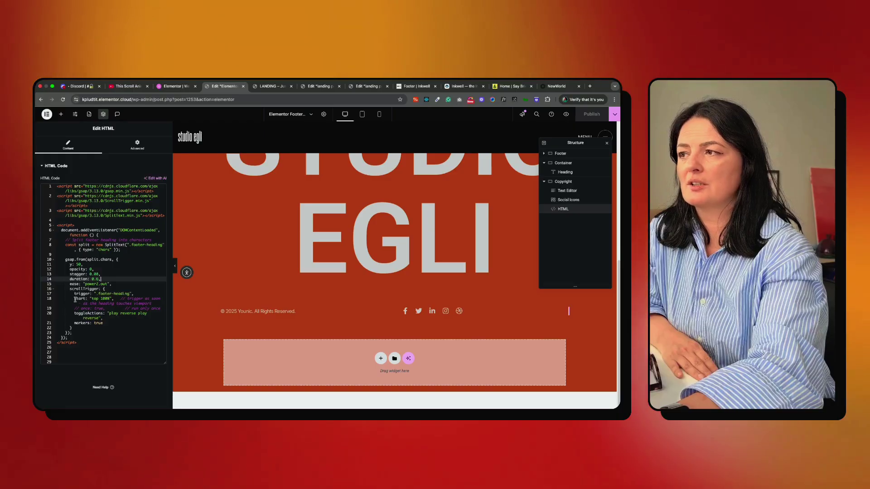
pyautogui.doubleClick(103, 299)
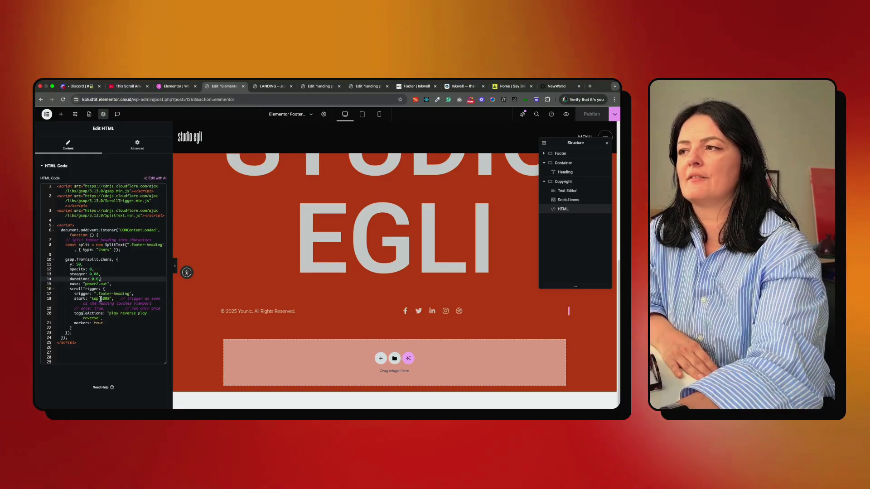
pyautogui.click(263, 90)
pyautogui.scroll(-5, 486, 279)
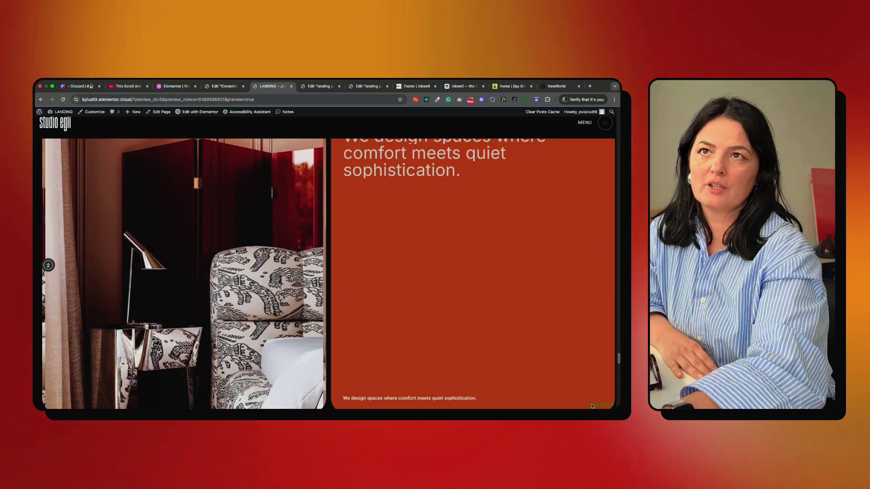
pyautogui.scroll(-3, 593, 406)
pyautogui.scroll(-3, 599, 406)
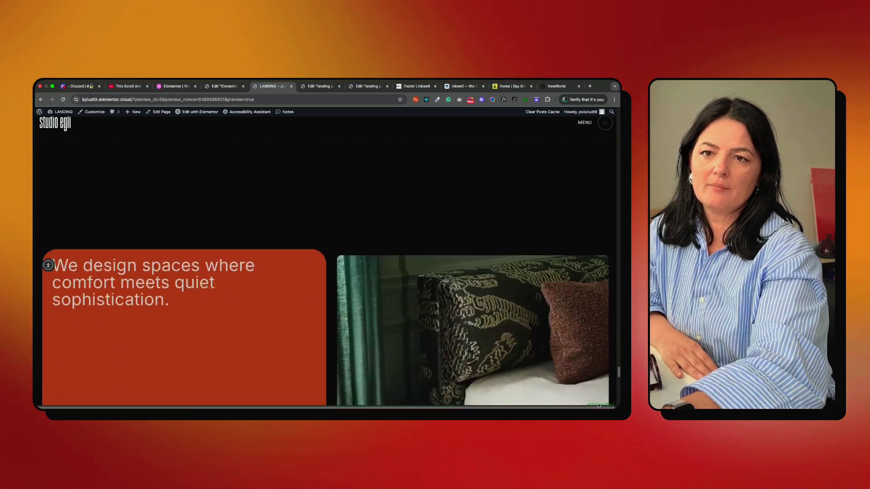
pyautogui.scroll(-5, 602, 406)
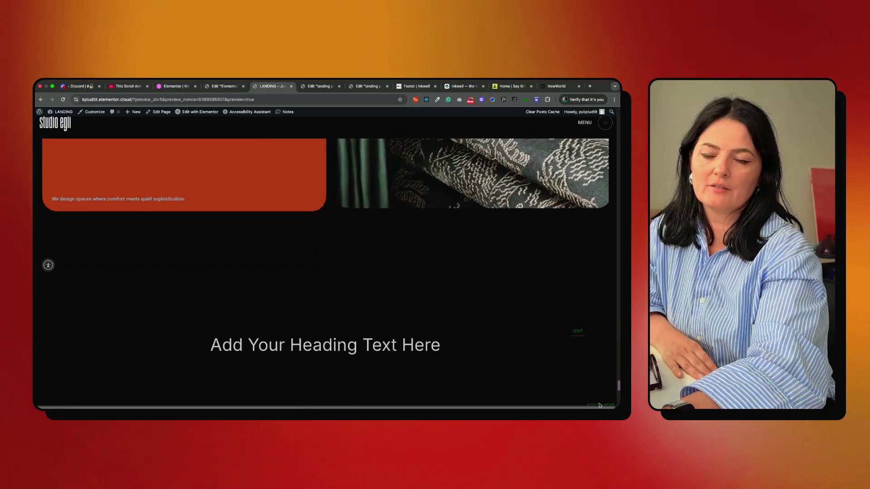
pyautogui.scroll(-5, 585, 348)
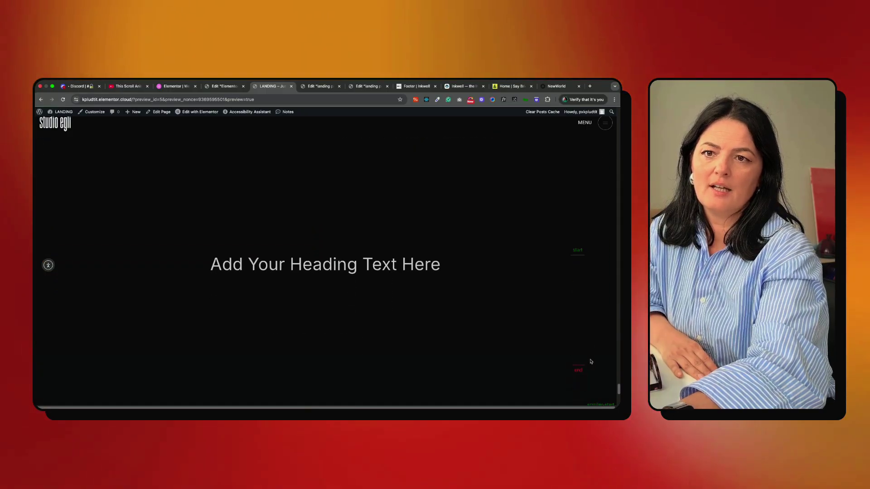
pyautogui.scroll(-5, 585, 348)
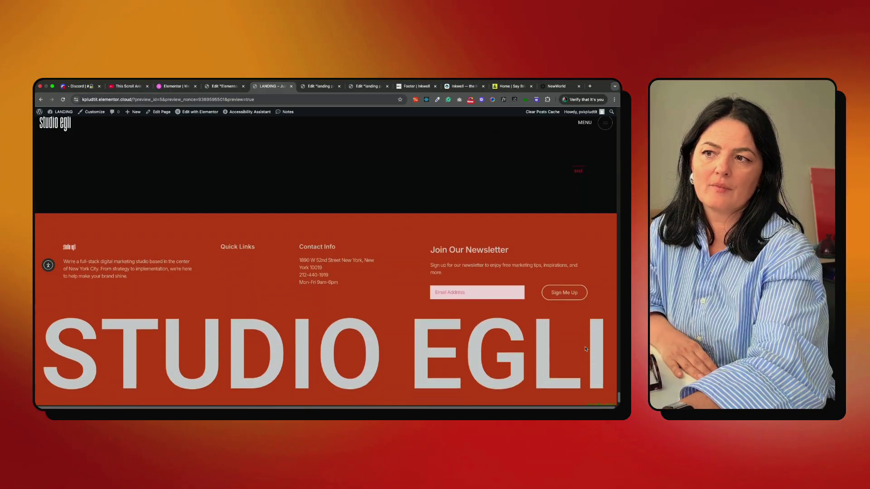
# Step: Set the ScrollTrigger start value to "top 50%" in the footer's HTML code and publish the template
pyautogui.click(224, 86)
pyautogui.press('Down')
pyautogui.press('Down')
pyautogui.press('Down')
pyautogui.press('Down')
pyautogui.press('Down')
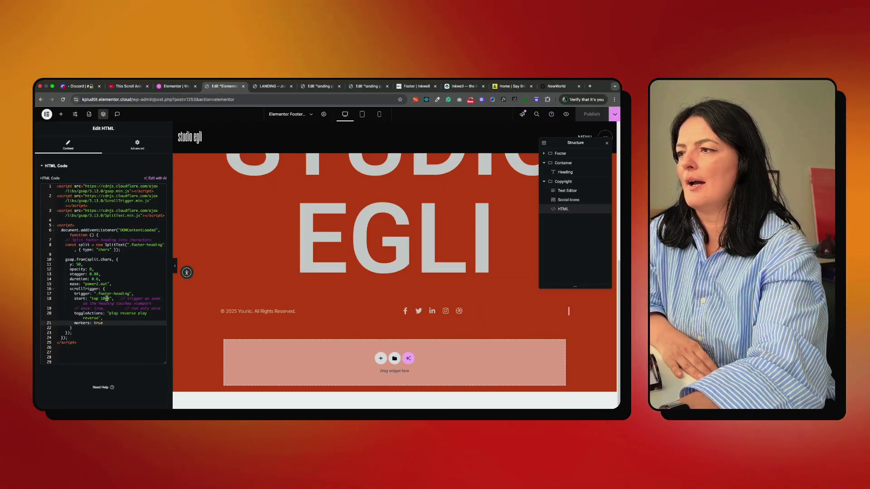
pyautogui.press('BackSpace')
pyautogui.press('BackSpace')
pyautogui.press('BackSpace')
pyautogui.write('50')
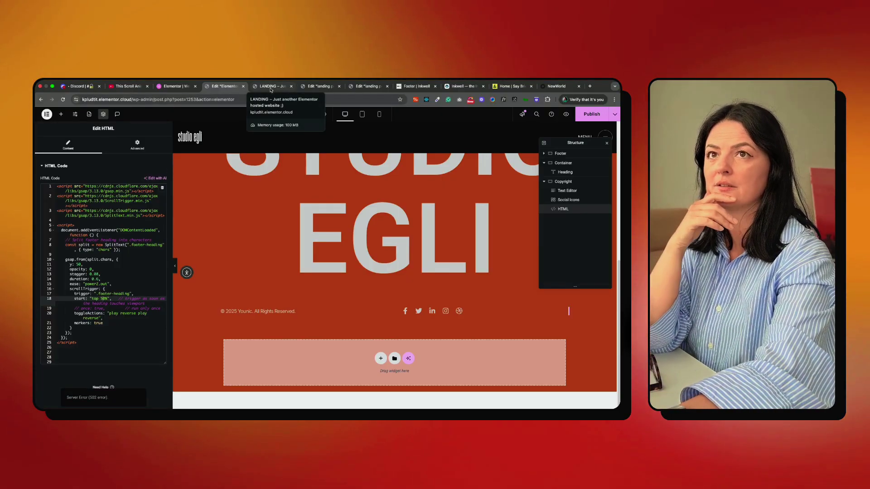
pyautogui.click(591, 115)
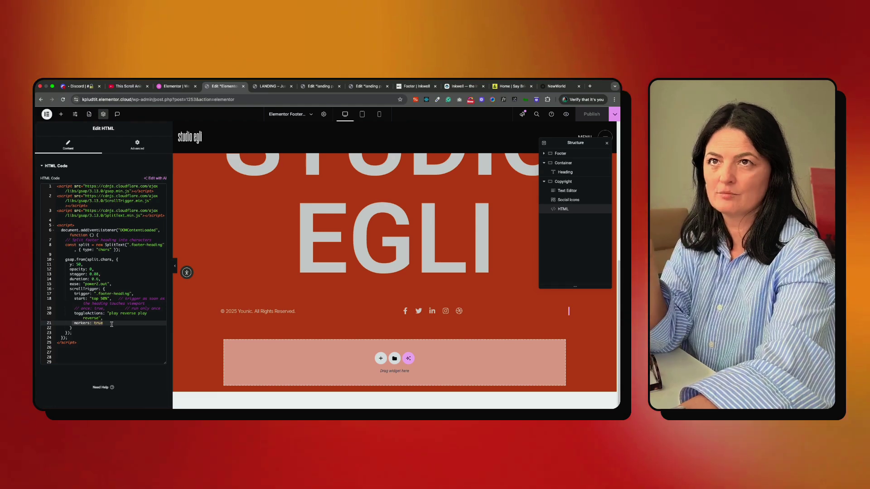
# Step: Reload the landing page preview and examine the scroller-start marker and the heading animation down to the footer
pyautogui.click(272, 86)
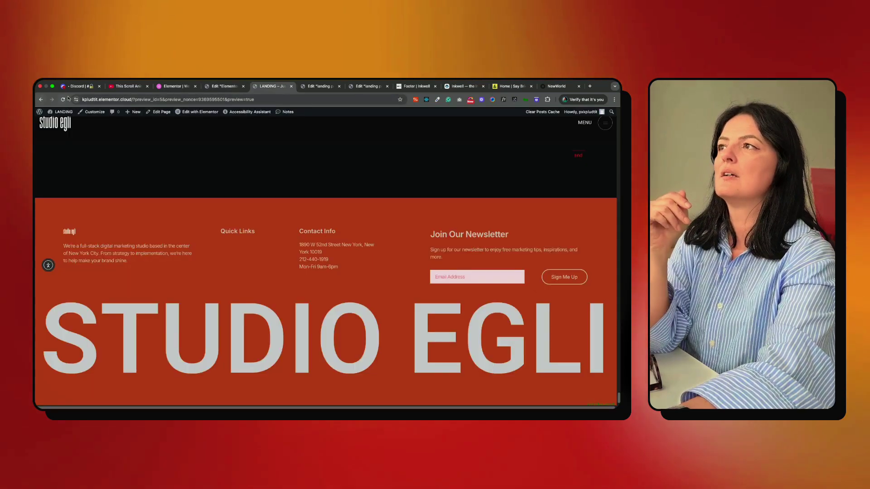
pyautogui.press('super+r')
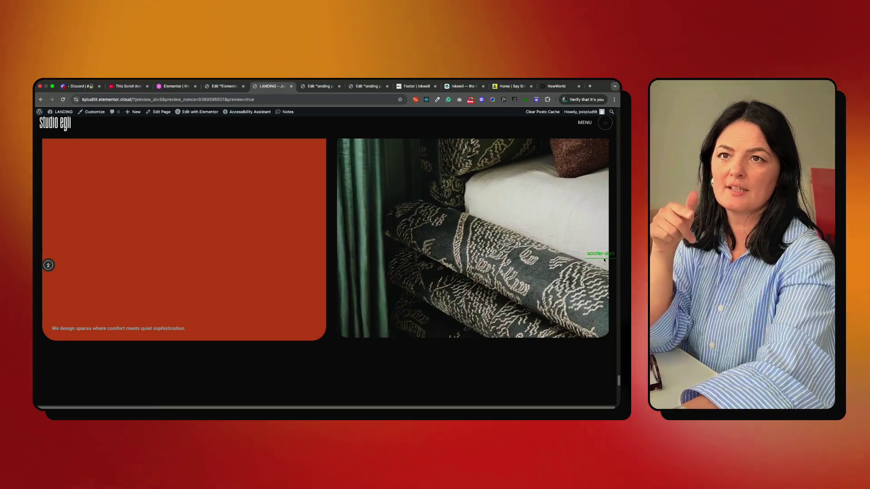
pyautogui.scroll(-1, 602, 259)
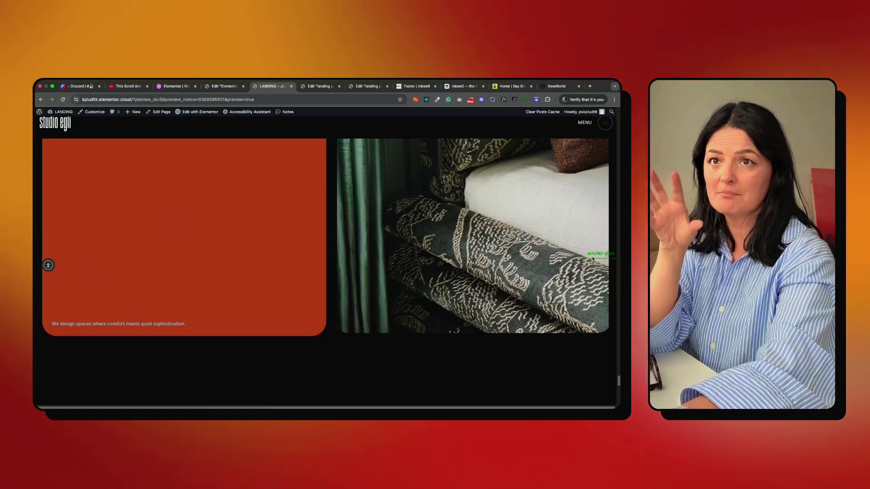
pyautogui.scroll(5, 589, 285)
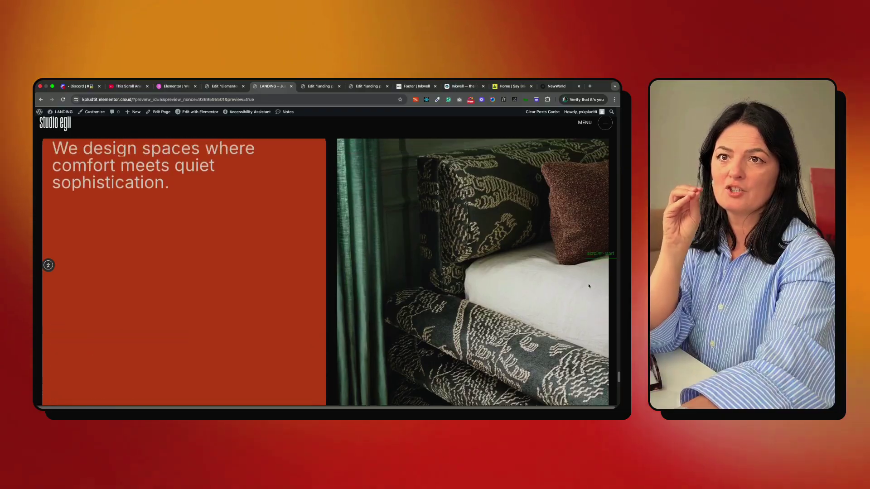
pyautogui.scroll(-3, 589, 285)
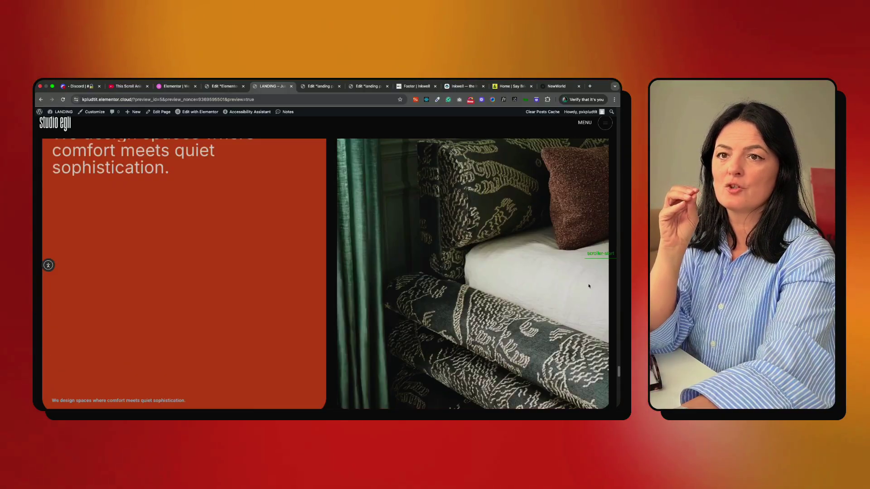
pyautogui.scroll(-5, 589, 285)
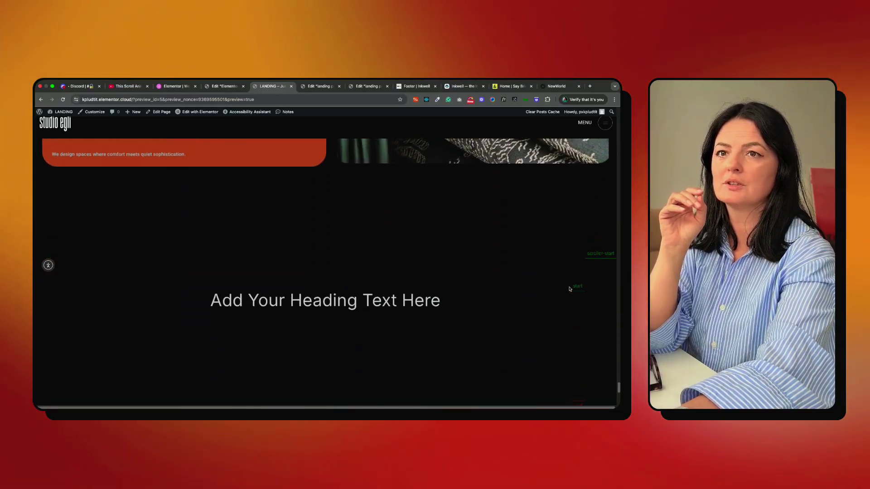
pyautogui.scroll(-8, 570, 288)
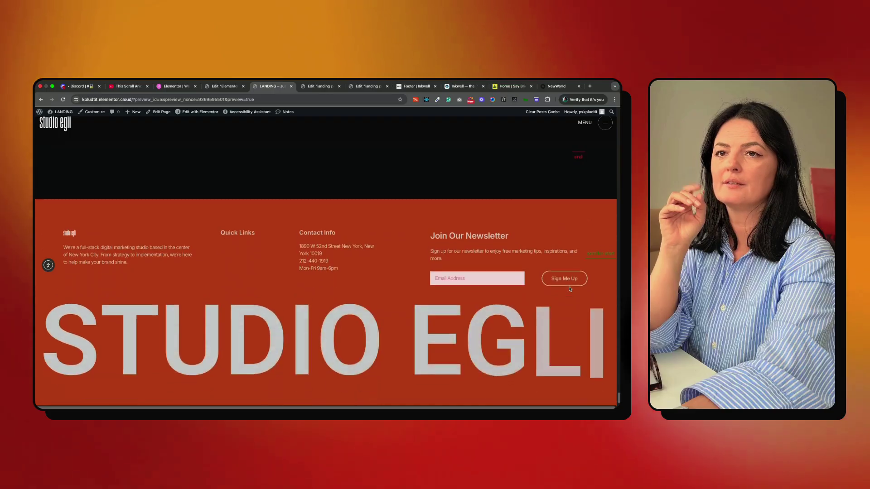
# Step: Leave the footer and return to it to check how the STUDIO EGLI letters replay with the new trigger position
pyautogui.scroll(5, 570, 288)
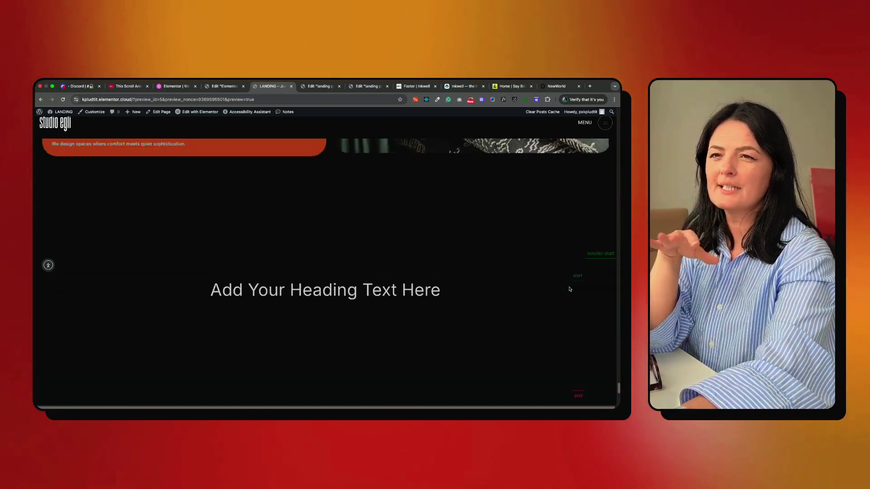
pyautogui.scroll(5, 570, 289)
pyautogui.scroll(-3, 569, 289)
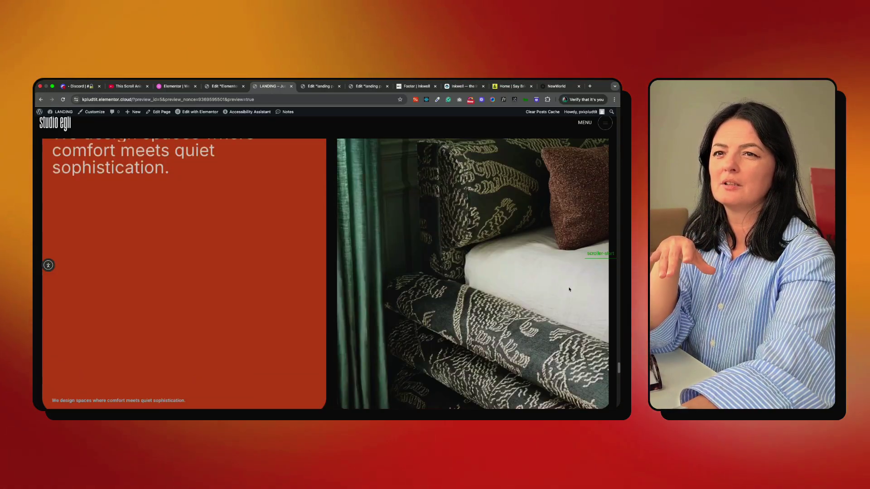
pyautogui.scroll(2, 570, 289)
pyautogui.scroll(-10, 570, 289)
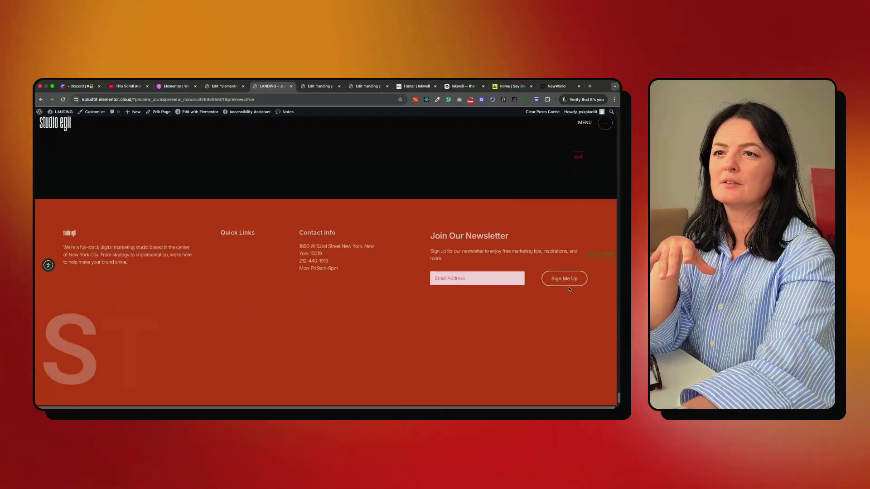
# Step: Review the scroller-start marker along the whole landing page, from the MADE TO LIVE heading to the footer
pyautogui.scroll(20, 570, 289)
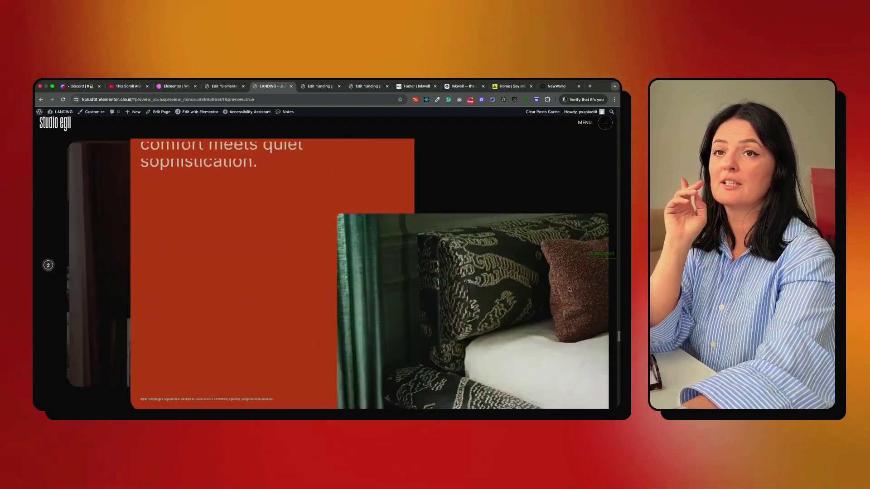
pyautogui.scroll(-6, 569, 291)
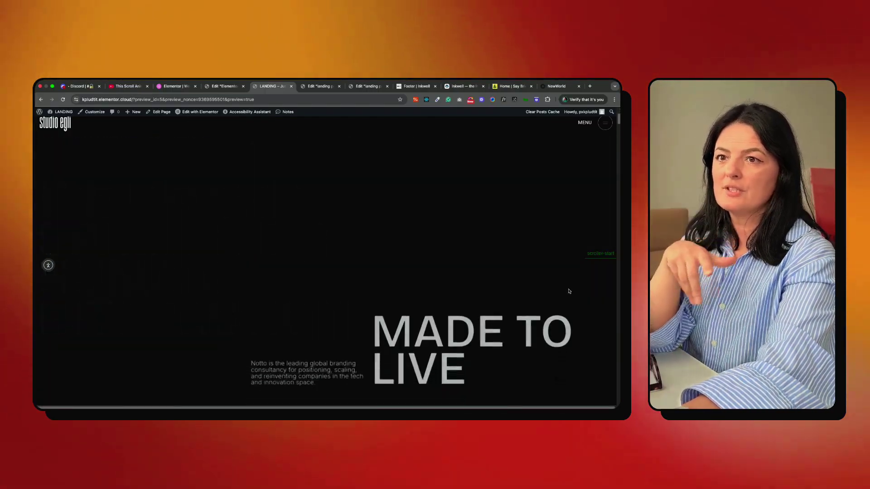
pyautogui.scroll(-8, 569, 291)
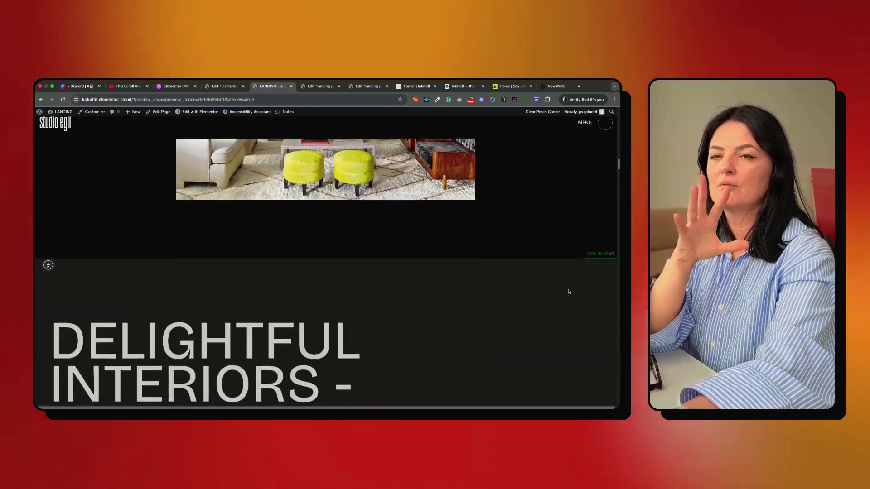
pyautogui.scroll(-10, 569, 292)
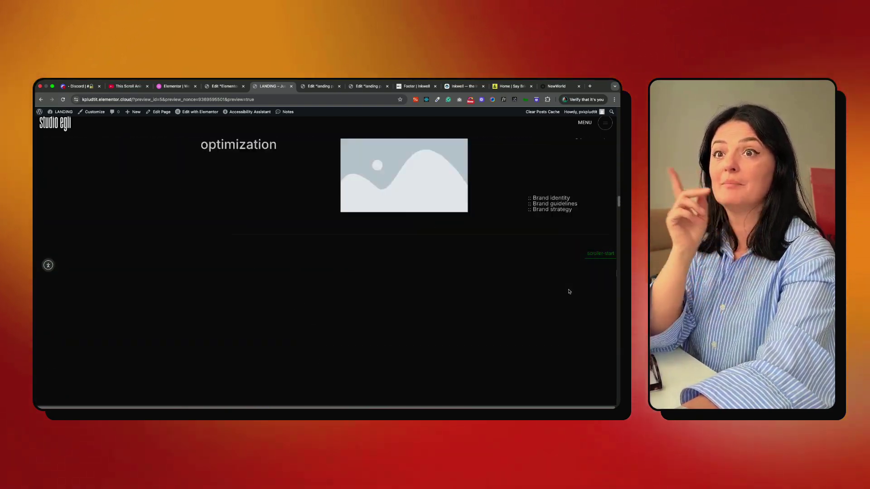
pyautogui.scroll(-10, 569, 292)
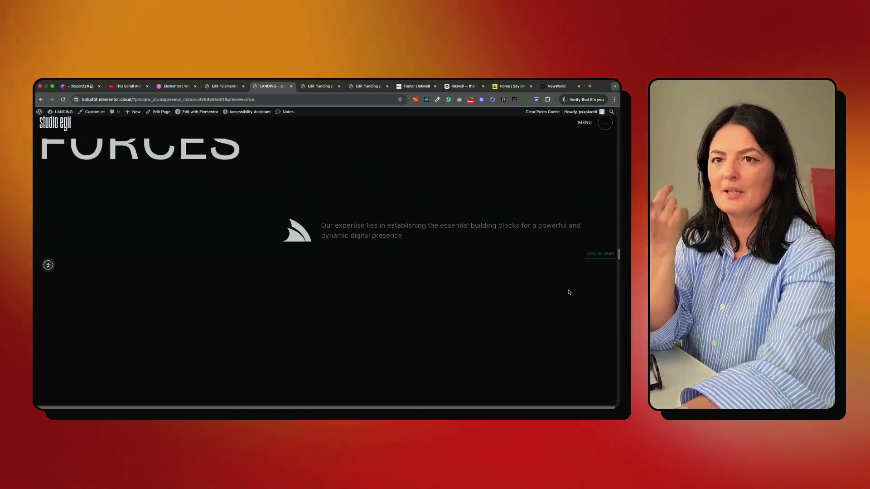
pyautogui.scroll(-10, 570, 292)
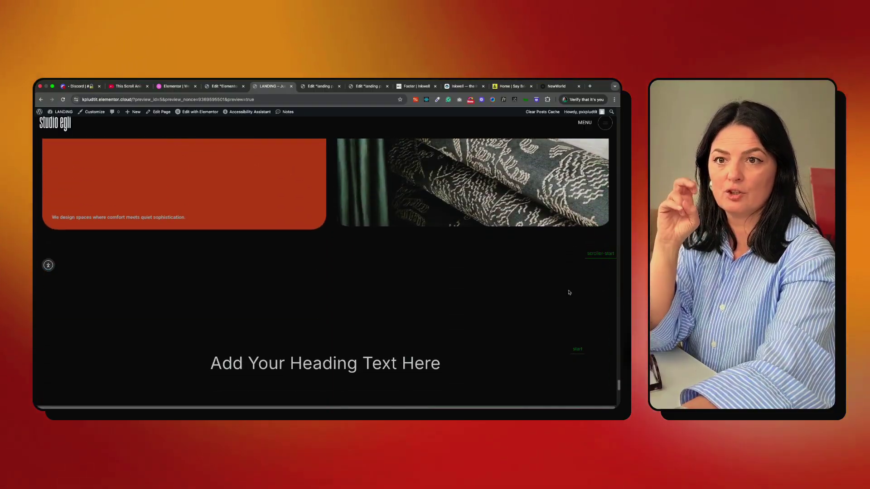
pyautogui.scroll(-5, 569, 292)
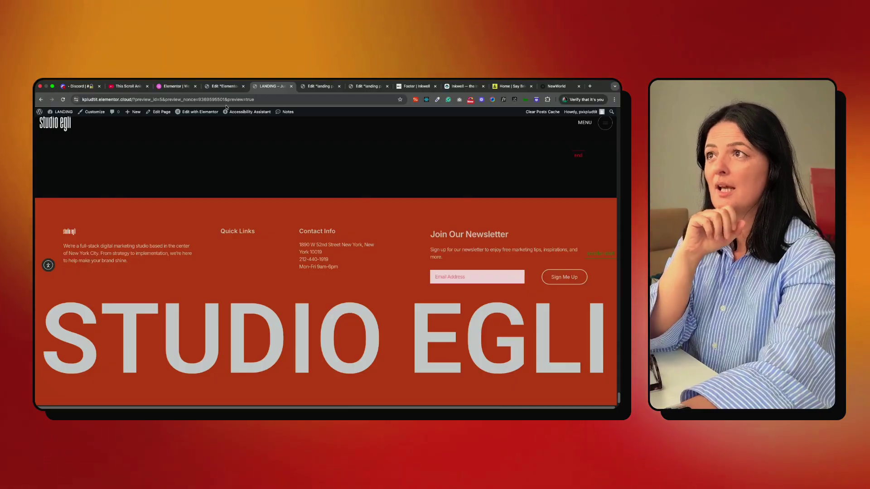
# Step: Comment out the markers and toggleActions lines in the footer's ScrollTrigger code, and uncomment the once: true line
pyautogui.click(225, 87)
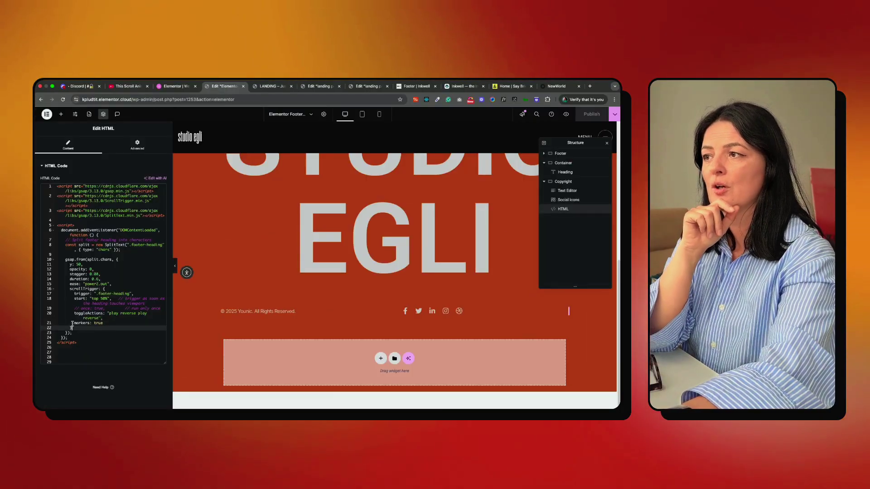
pyautogui.click(107, 323)
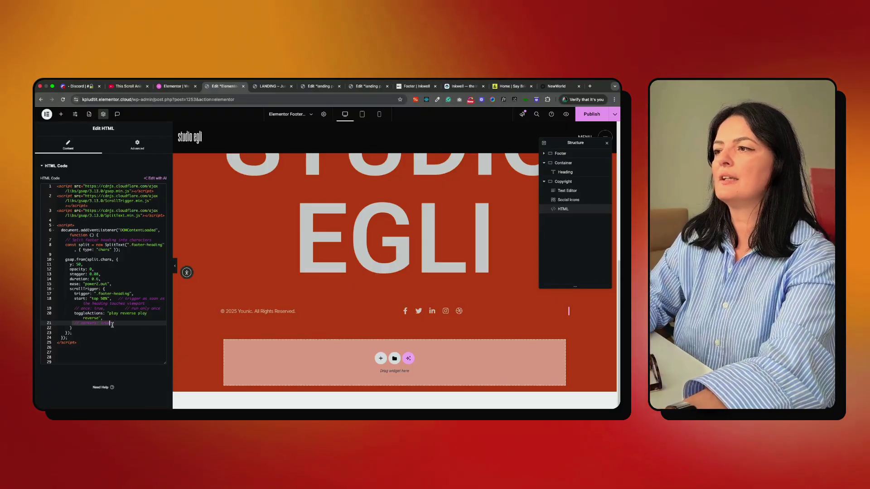
pyautogui.click(96, 313)
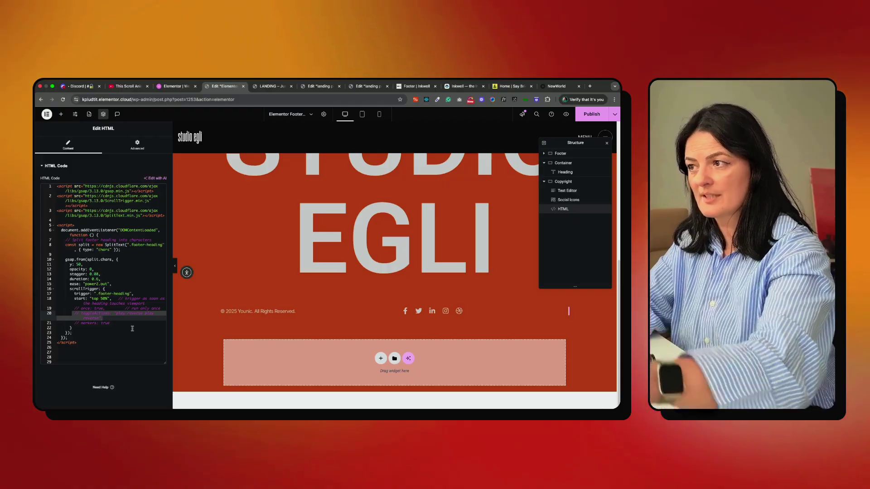
pyautogui.moveTo(74, 308); pyautogui.dragTo(171, 309)
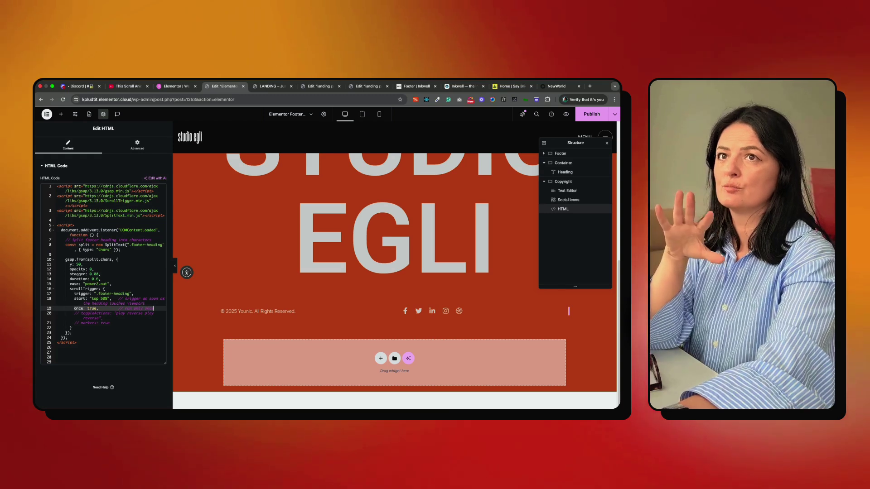
# Step: Publish the updated footer template and reload the landing page preview
pyautogui.click(591, 116)
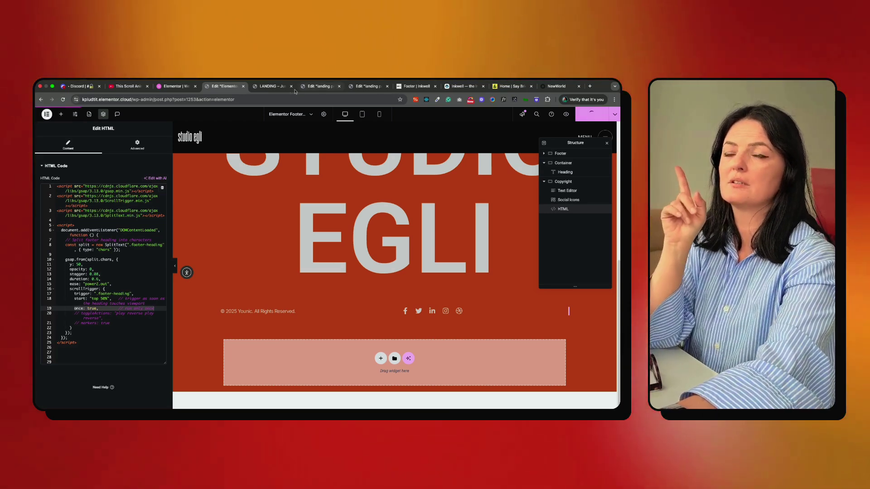
pyautogui.click(270, 89)
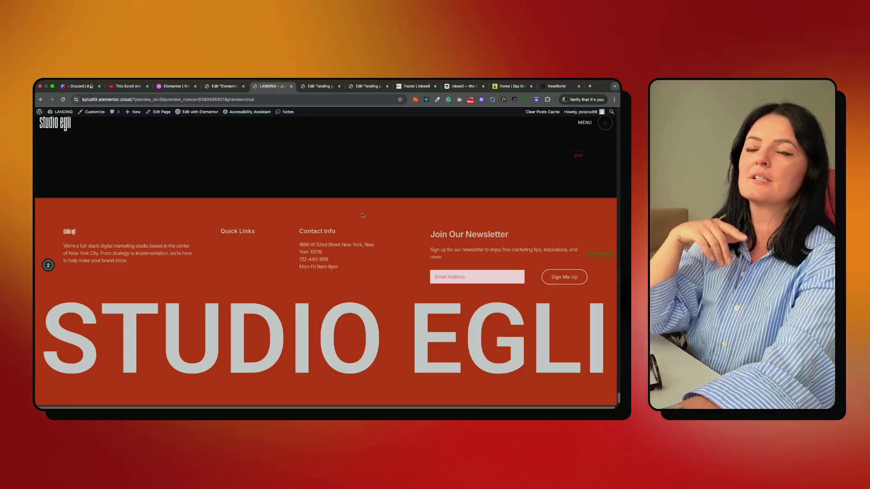
pyautogui.click(62, 99)
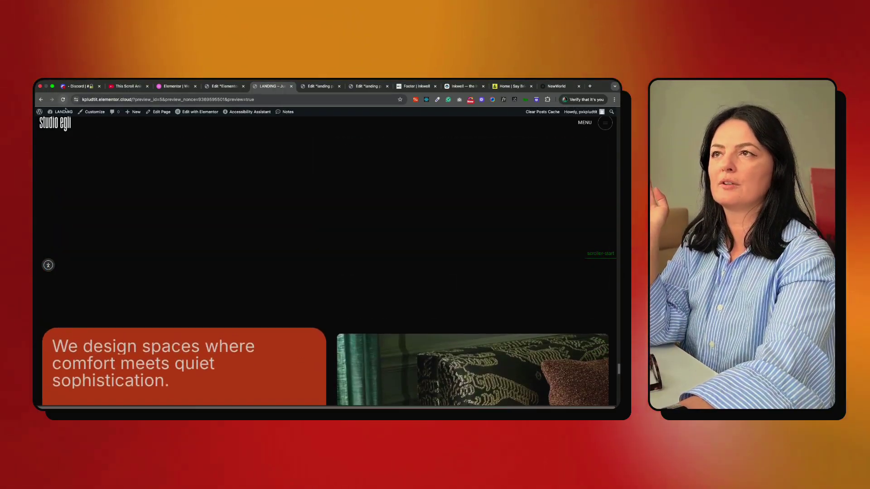
# Step: Go down the landing page to the footer and watch the STUDIO EGLI letter animation
pyautogui.scroll(-5, 488, 270)
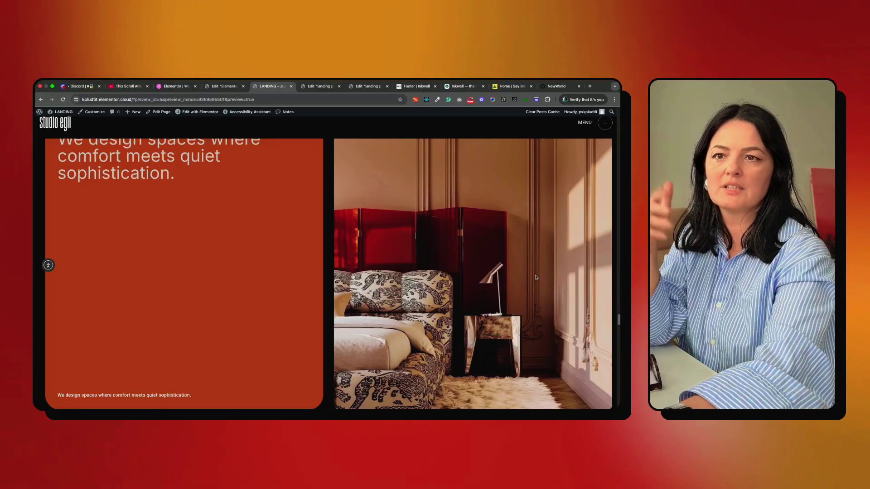
pyautogui.scroll(-5, 536, 277)
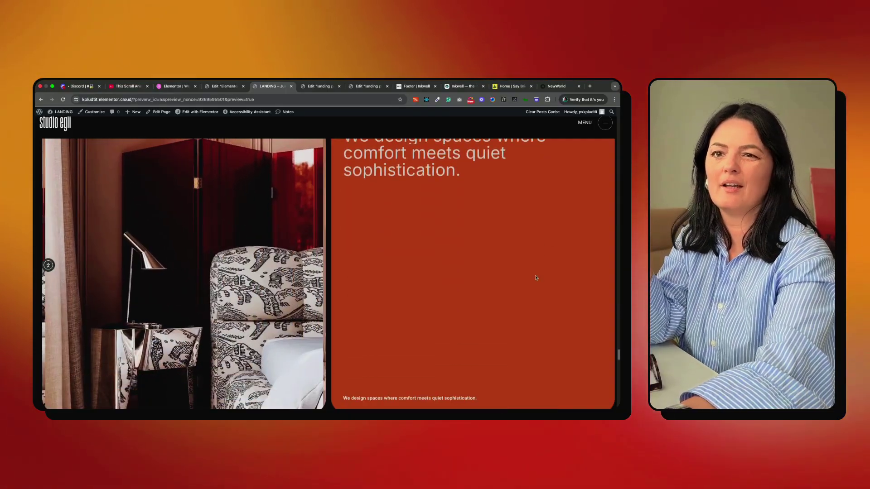
pyautogui.scroll(-5, 536, 278)
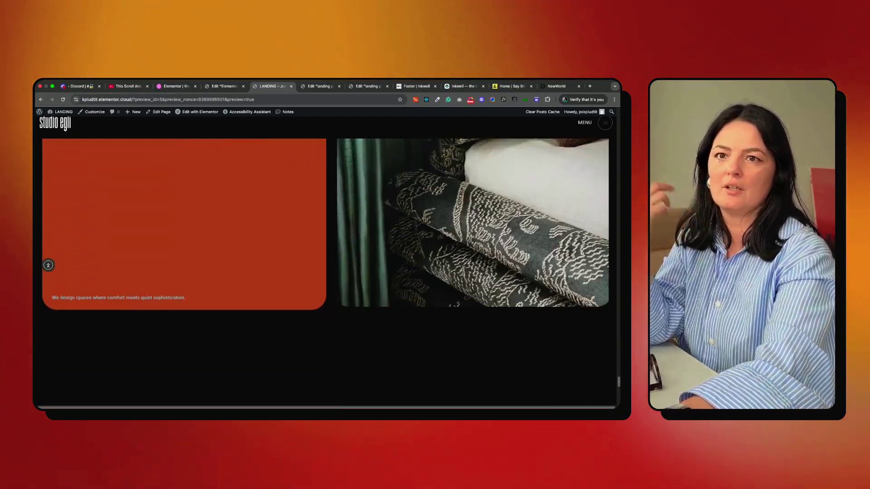
pyautogui.scroll(-5, 536, 277)
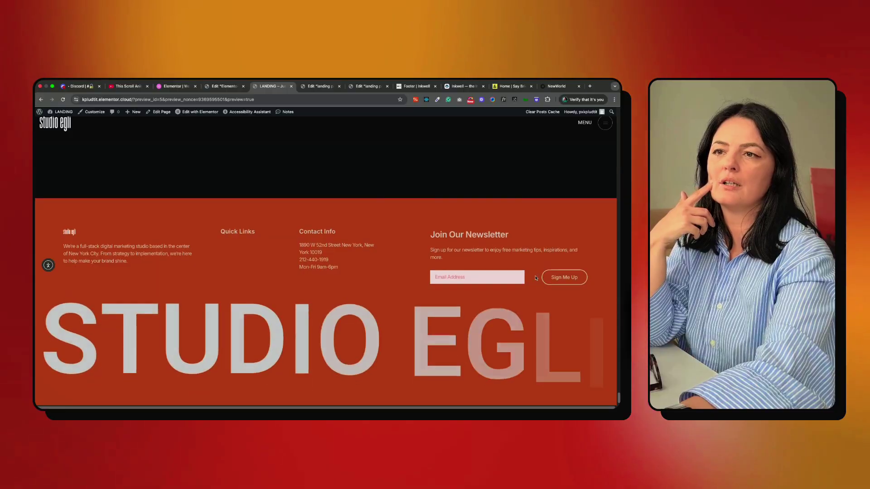
# Step: Leave the footer for the image sections and return to check whether the STUDIO EGLI heading animates only once
pyautogui.scroll(5, 536, 278)
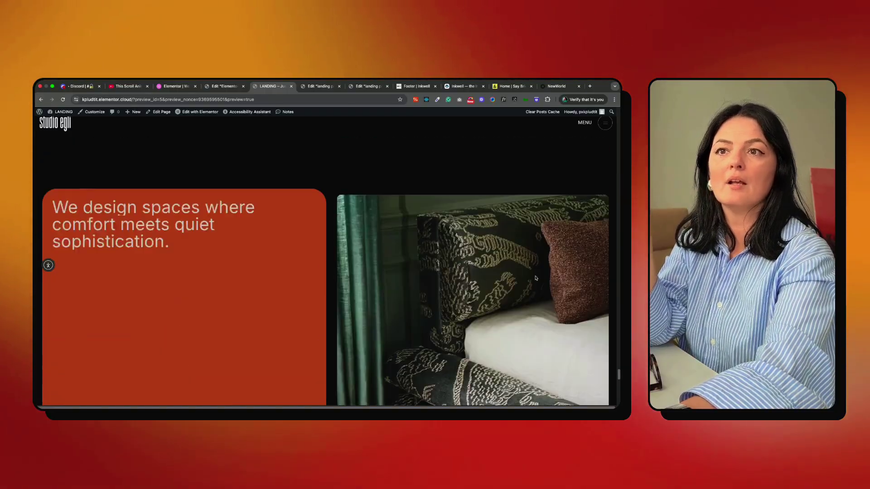
pyautogui.scroll(5, 536, 278)
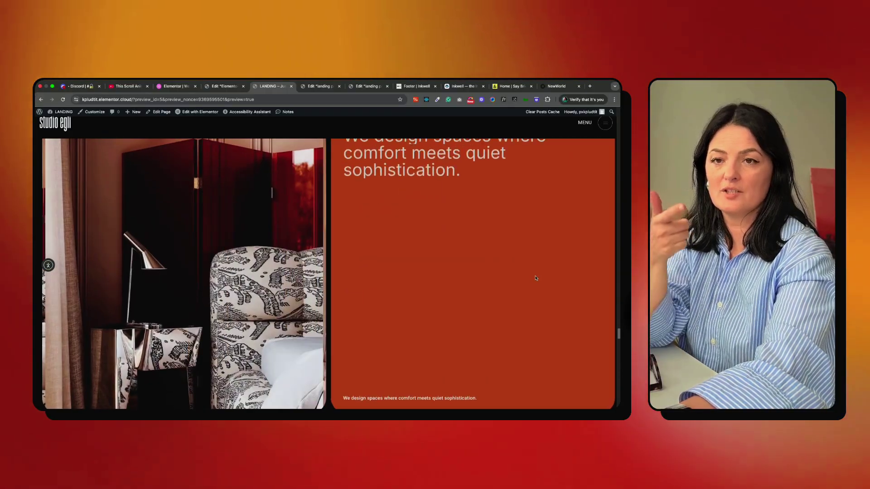
pyautogui.scroll(-1, 536, 278)
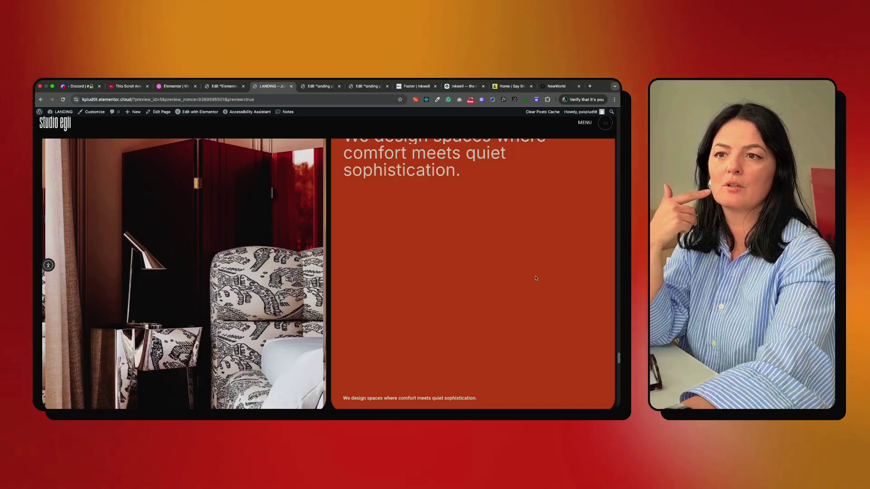
pyautogui.scroll(-10, 536, 278)
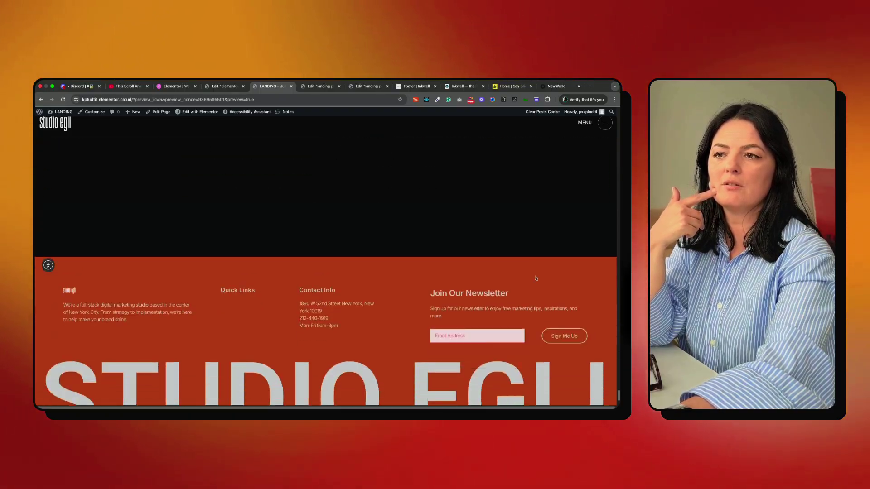
pyautogui.scroll(-3, 536, 278)
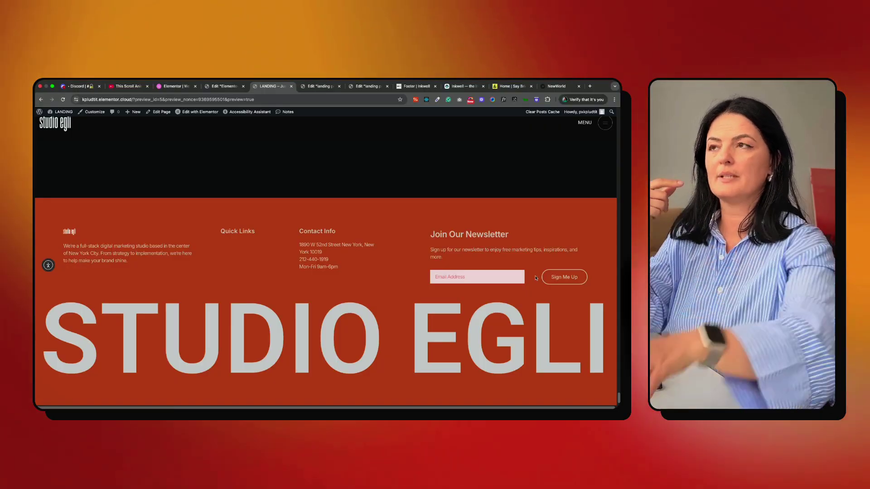
# Step: Return to the footer's HTML code in the editor and select the start position setting in the ScrollTrigger block
pyautogui.click(222, 86)
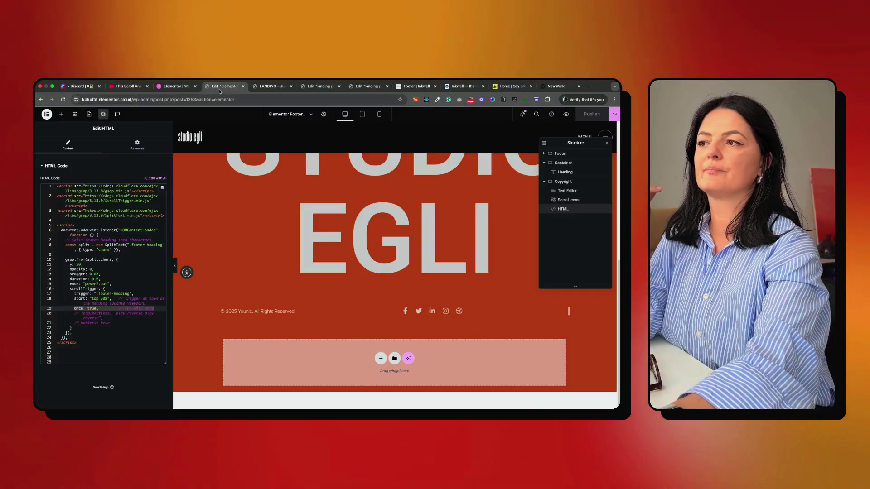
pyautogui.moveTo(85, 300); pyautogui.dragTo(112, 299)
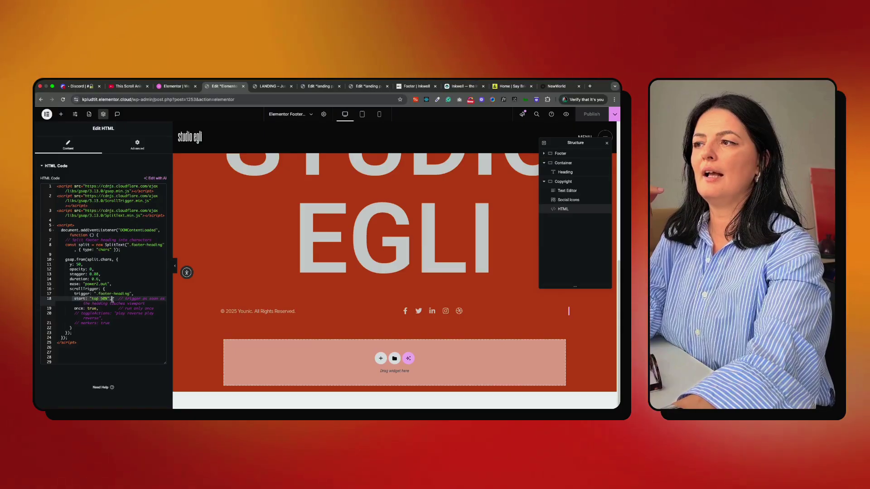